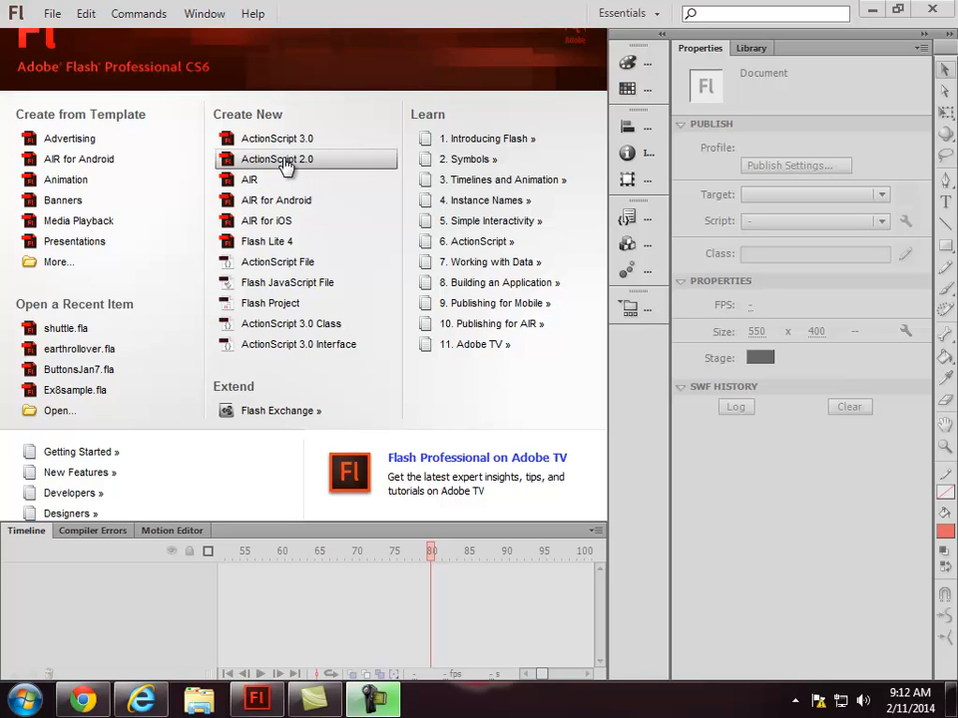
# In a new ActionScript 2.0 document, draw a cyan square about 79 px wide, without a stroke, near the stage's upper-left corner
pyautogui.click(286, 162)
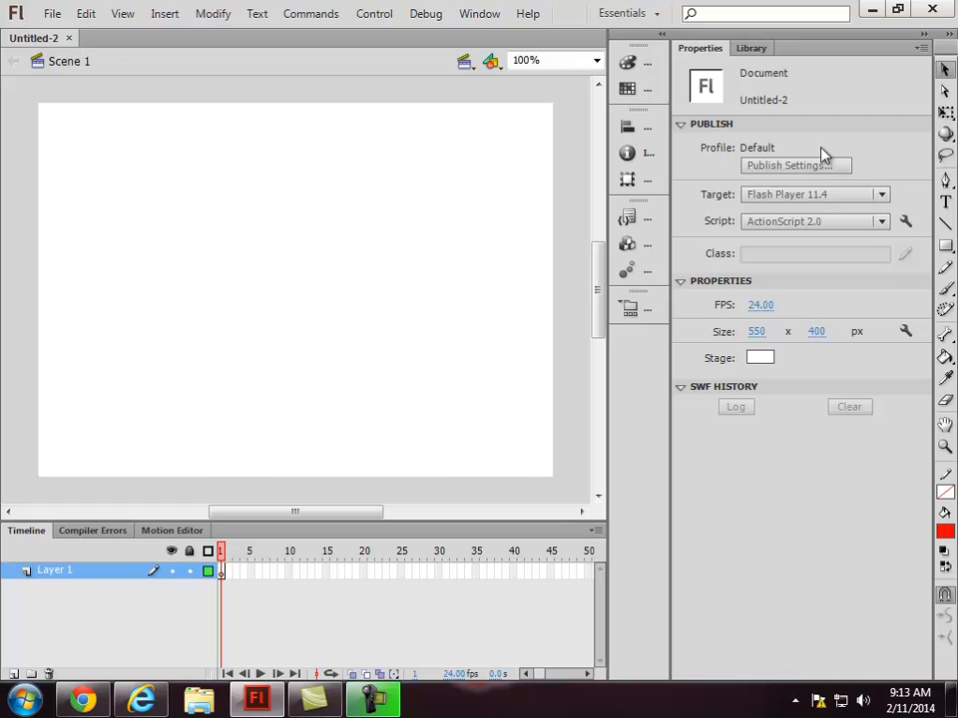
pyautogui.click(945, 248)
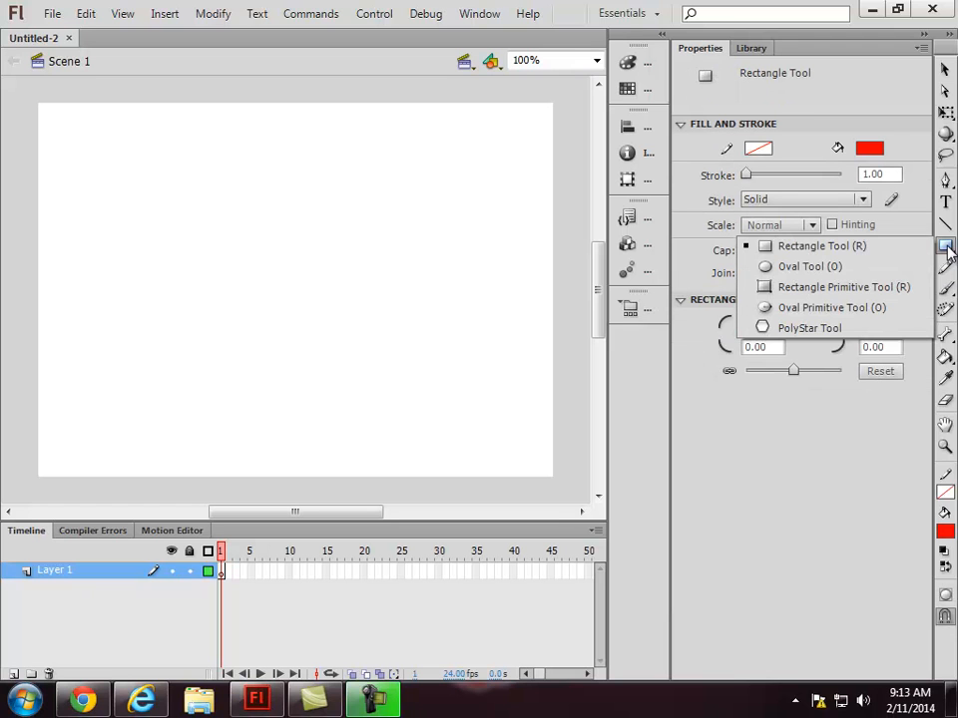
pyautogui.click(799, 250)
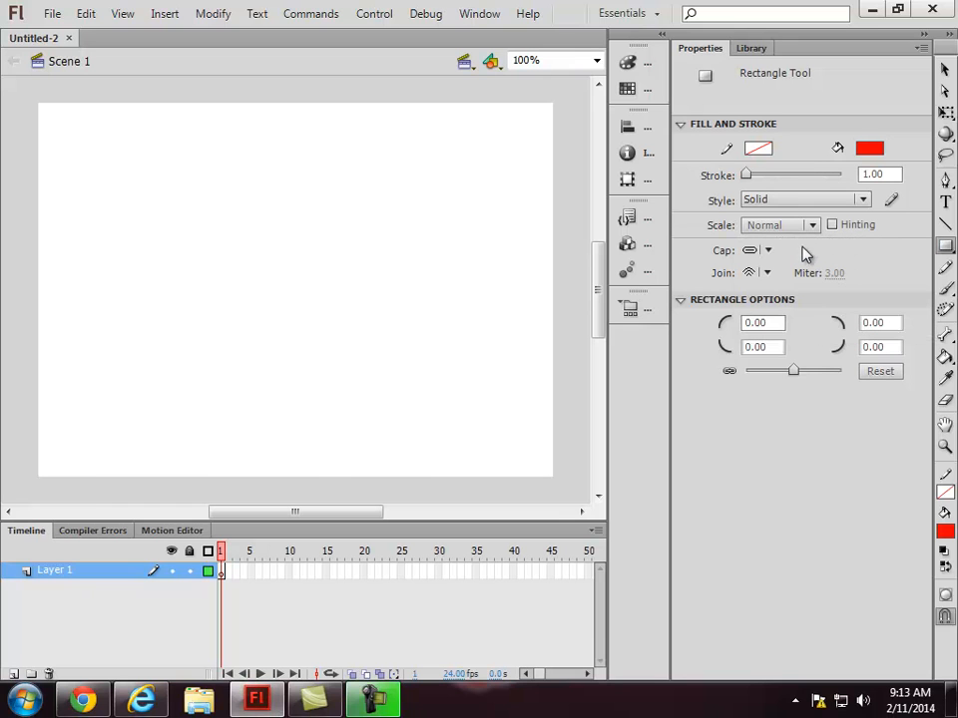
pyautogui.click(946, 534)
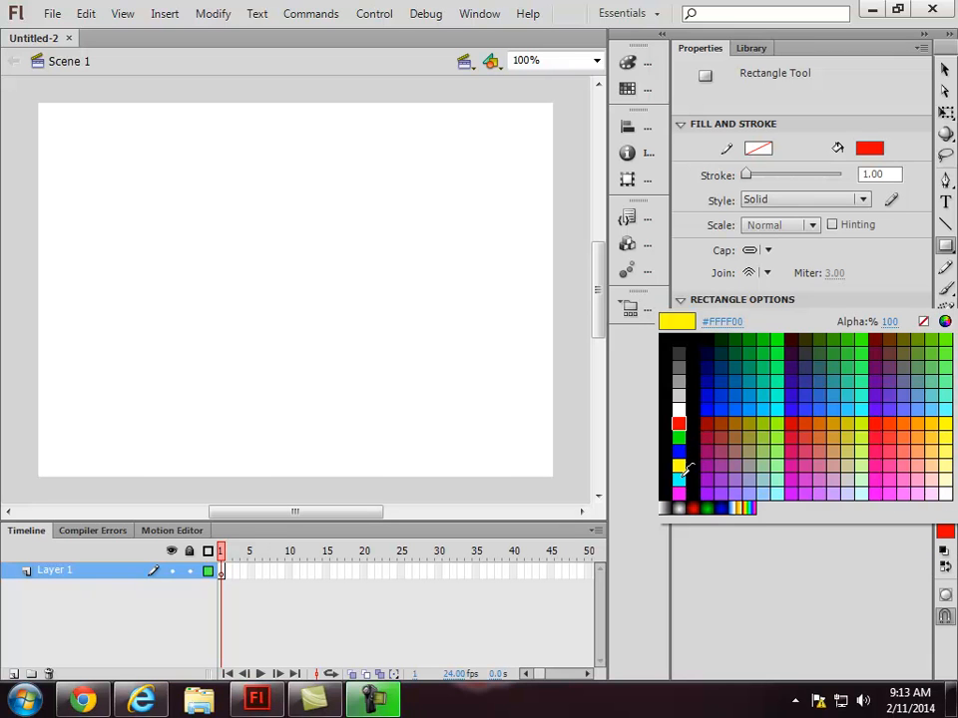
pyautogui.click(682, 478)
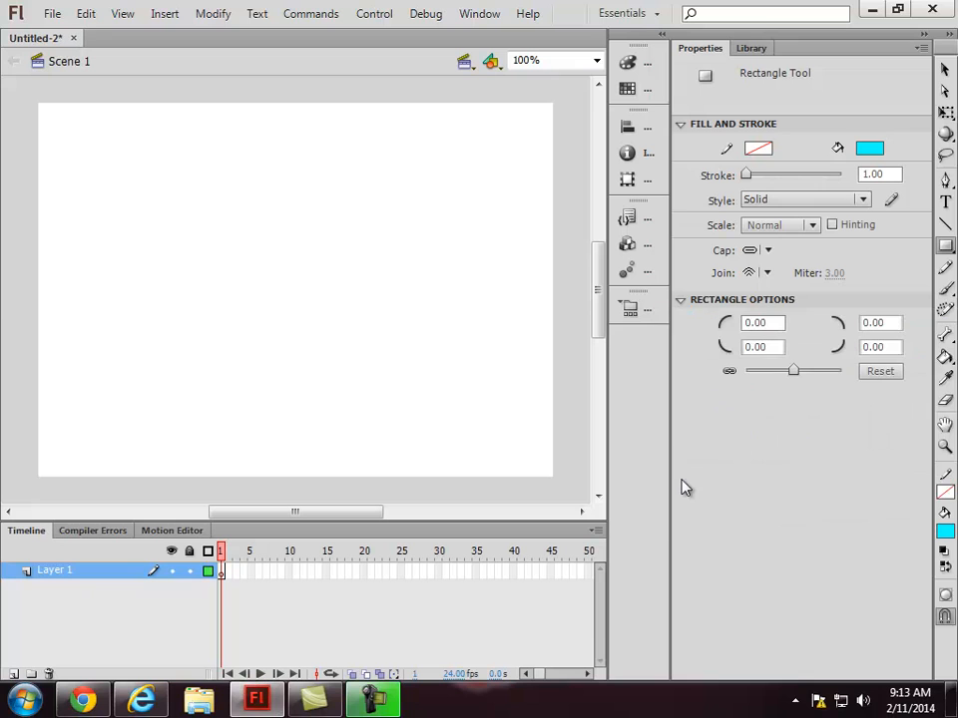
pyautogui.click(945, 497)
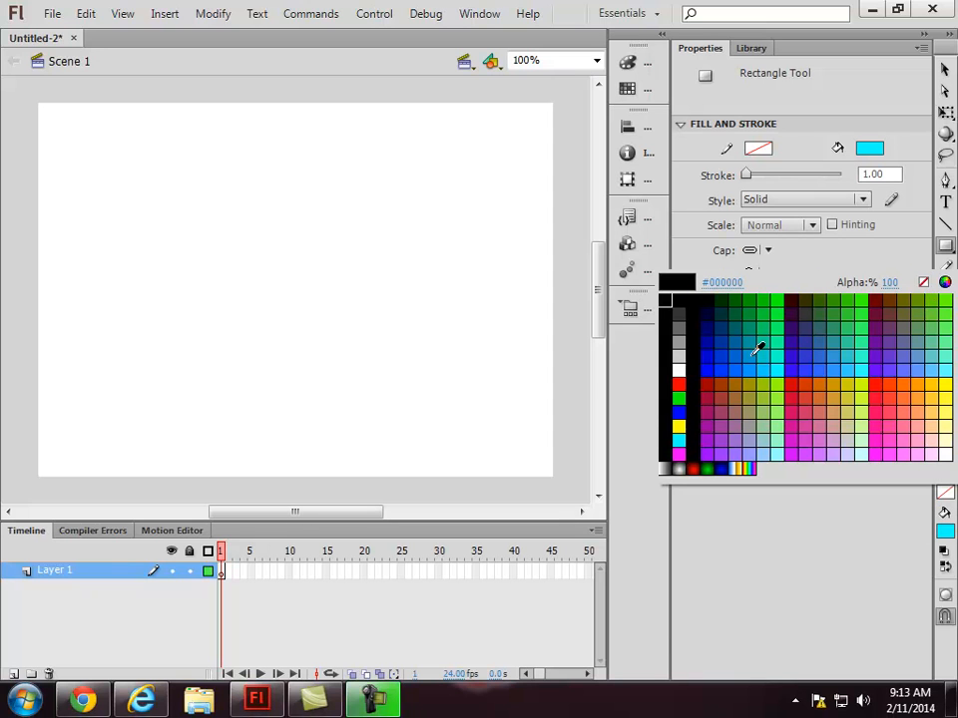
pyautogui.click(922, 286)
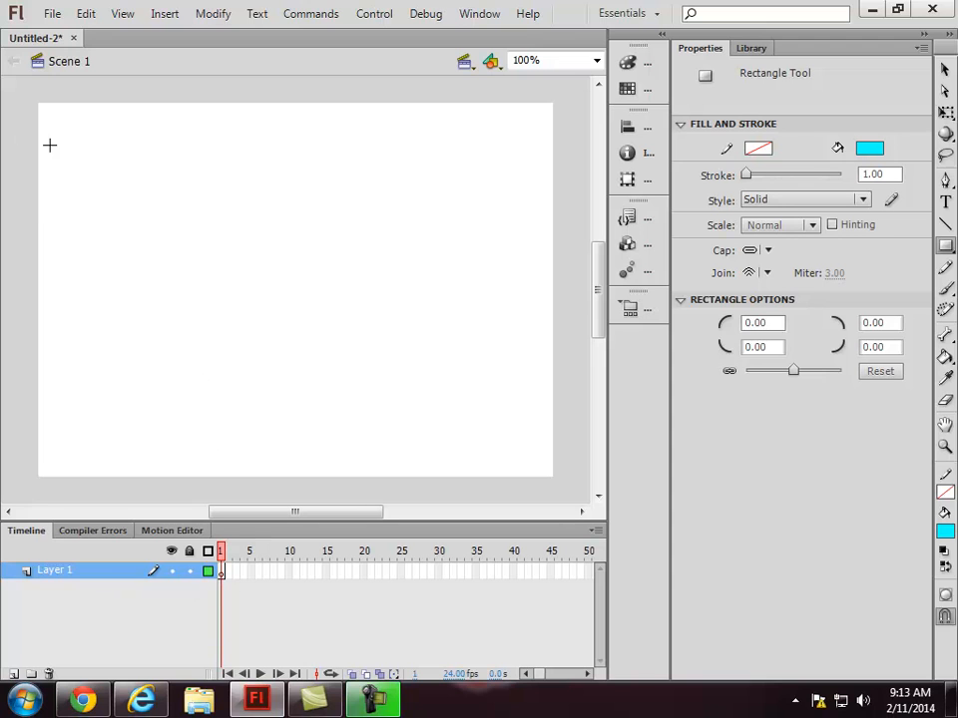
pyautogui.moveTo(67, 137); pyautogui.dragTo(139, 208)
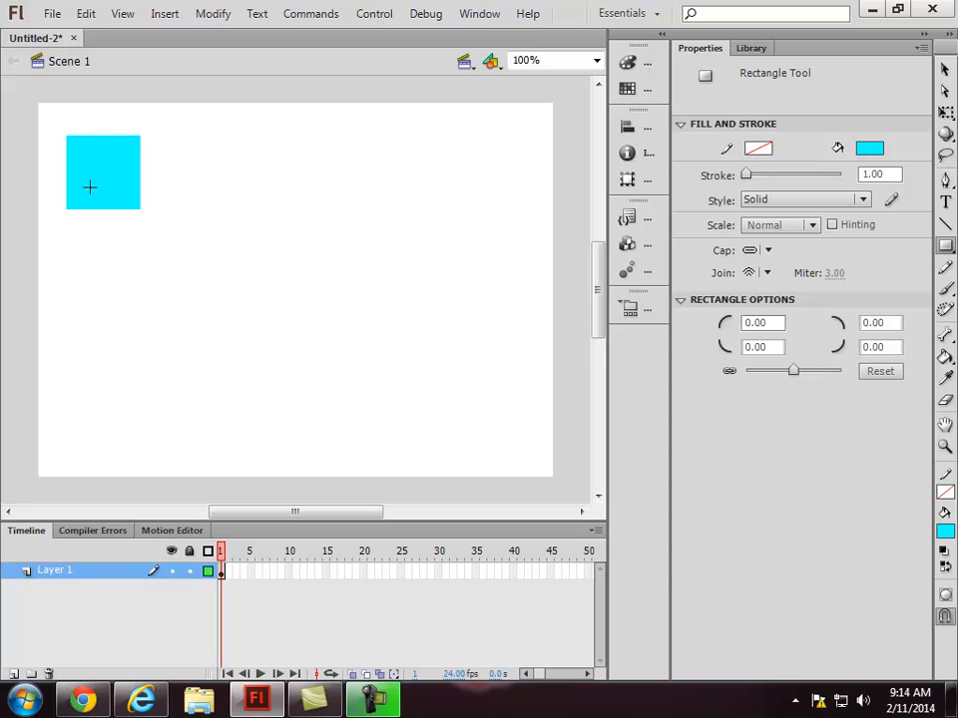
# Convert the cyan square to a Graphic symbol named "blue box"
pyautogui.click(946, 71)
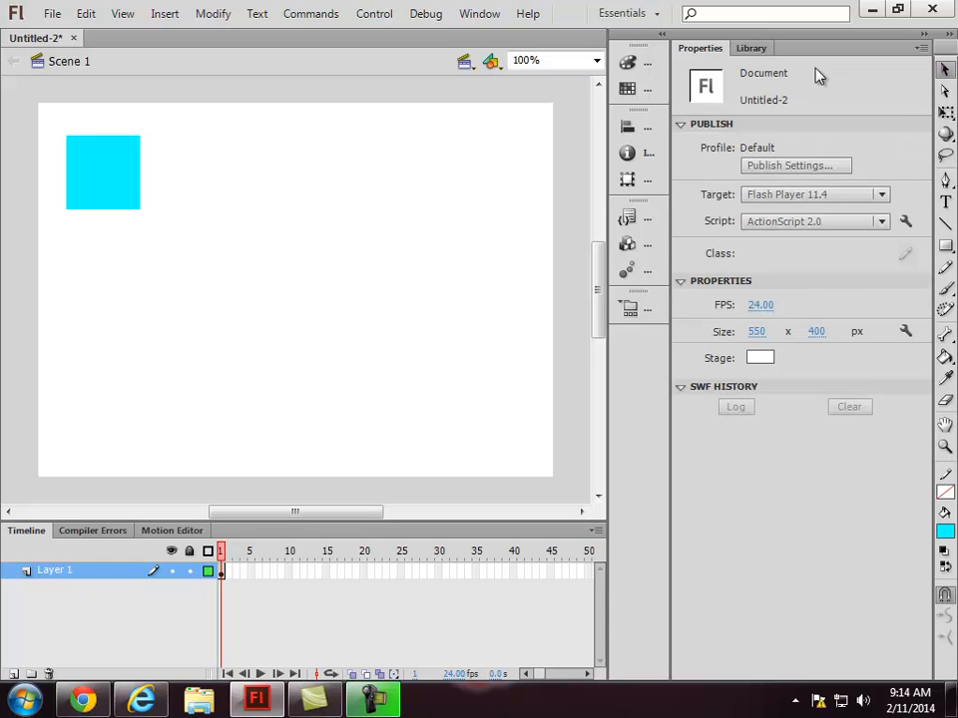
pyautogui.click(107, 185)
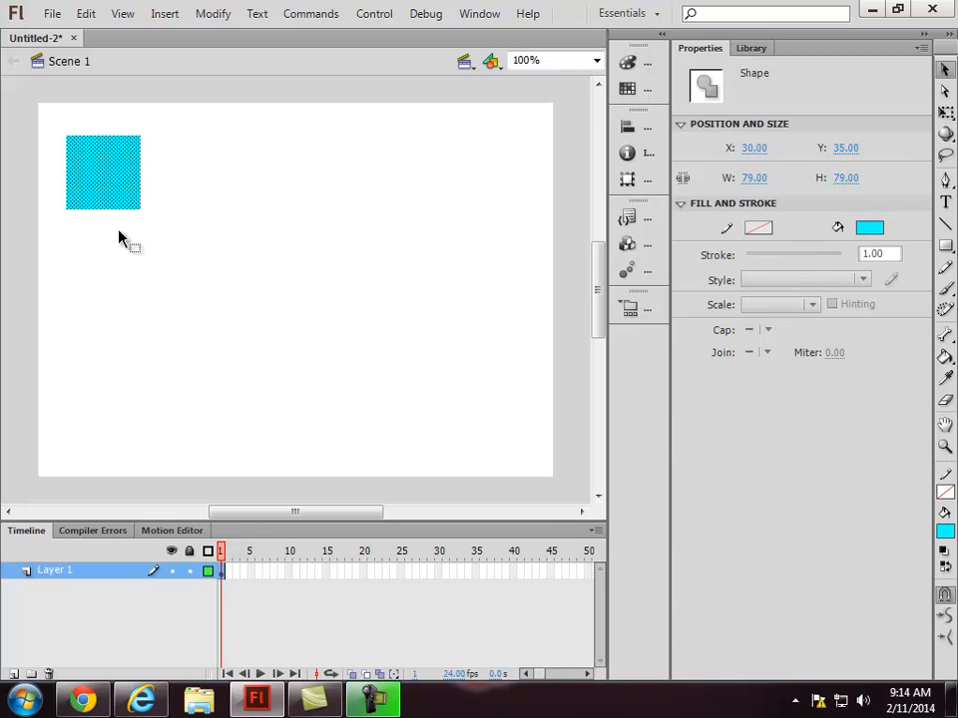
pyautogui.click(154, 247)
pyautogui.moveTo(167, 128)
pyautogui.mouseDown()
pyautogui.moveTo(124, 222)
pyautogui.moveTo(58, 226)
pyautogui.mouseUp()
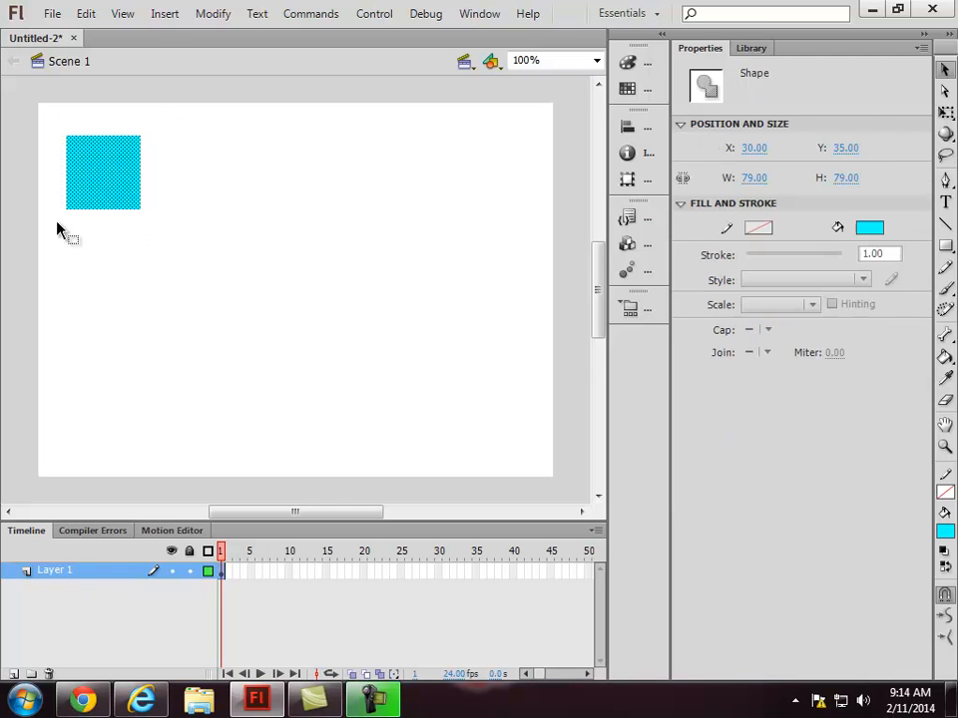
pyautogui.rightClick(104, 174)
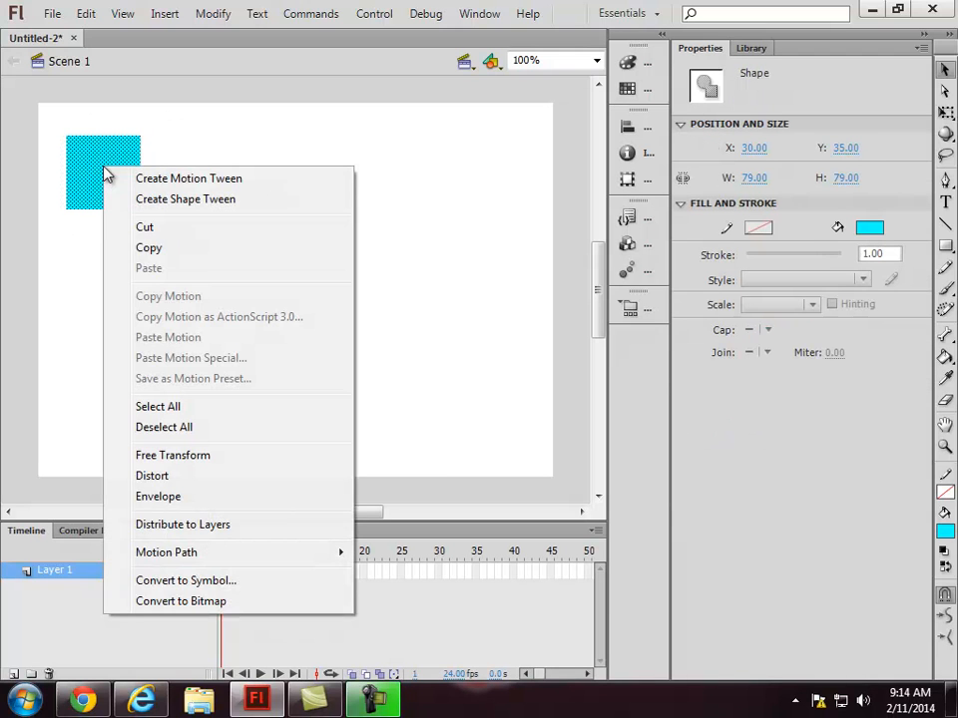
pyautogui.click(179, 587)
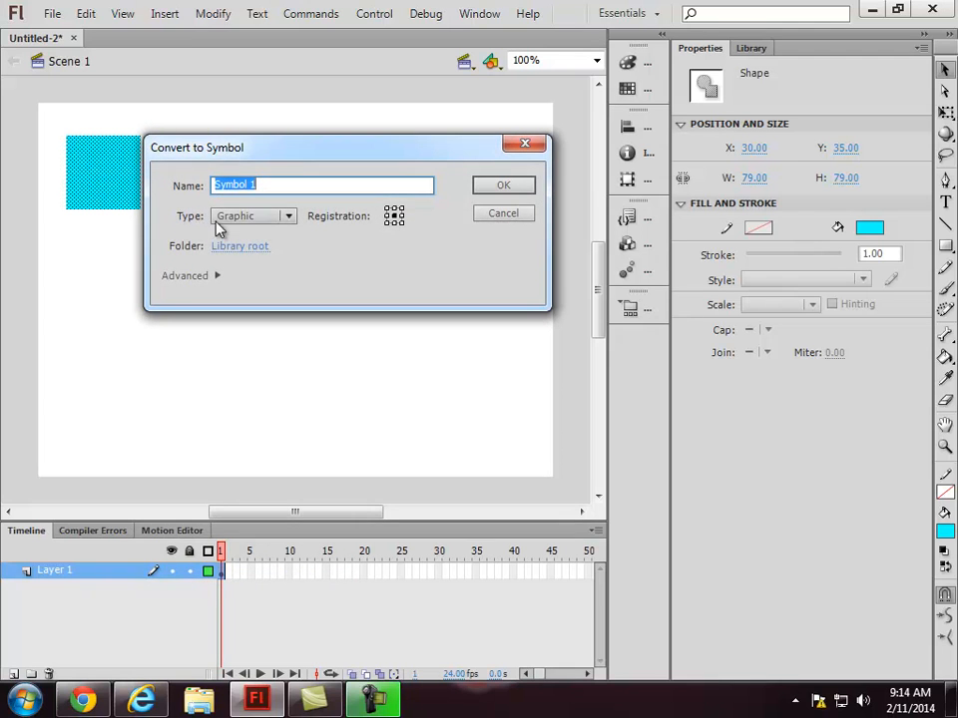
pyautogui.click(286, 217)
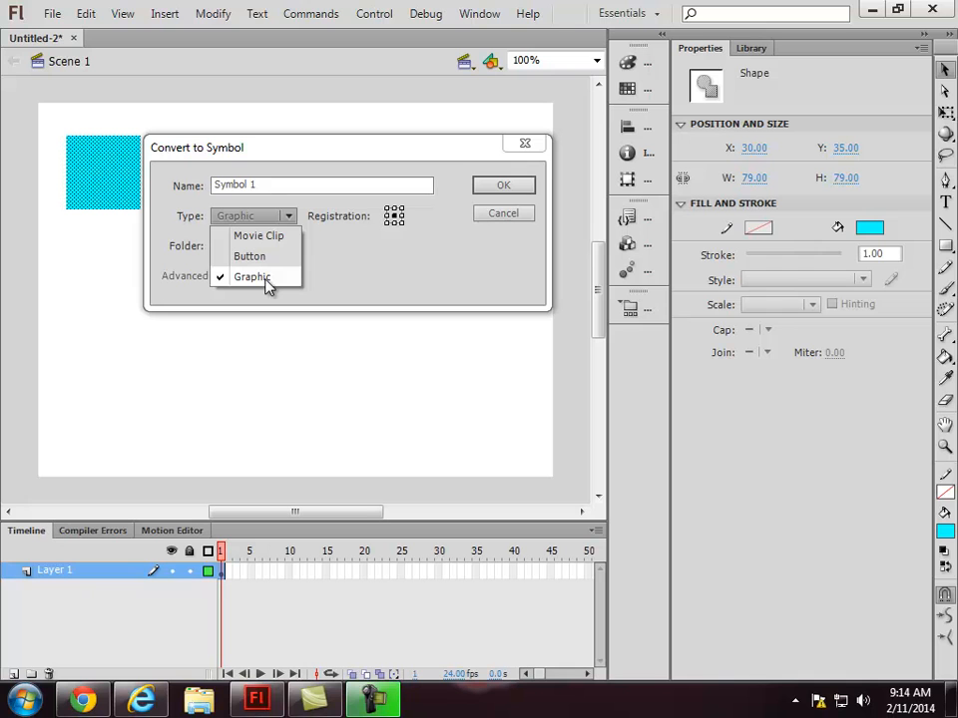
pyautogui.click(271, 184)
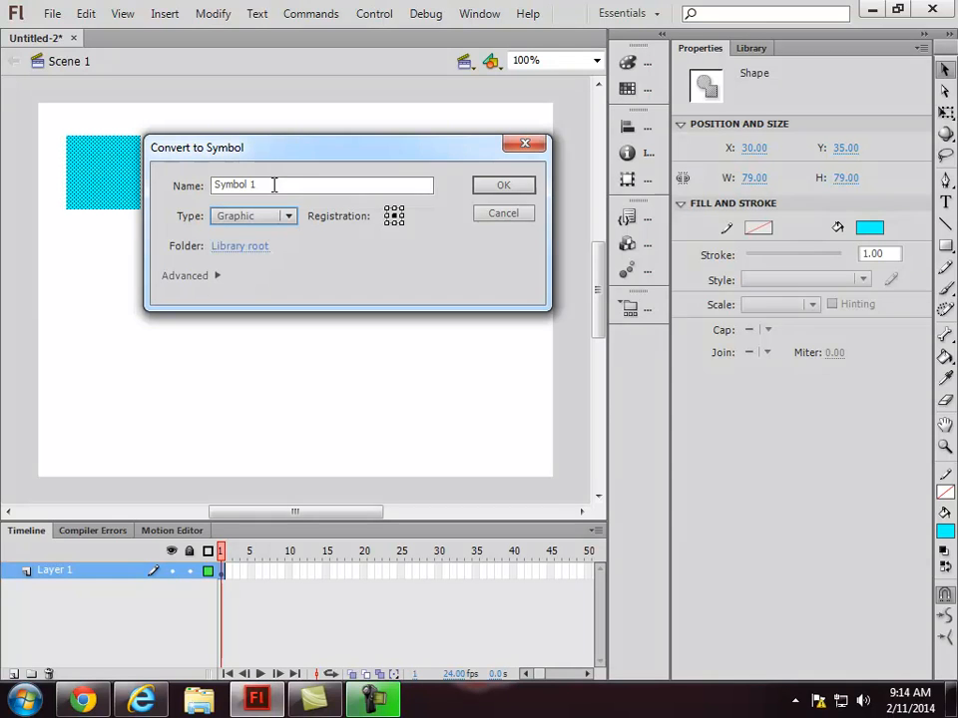
pyautogui.moveTo(265, 181); pyautogui.dragTo(170, 183)
pyautogui.write('blue box')
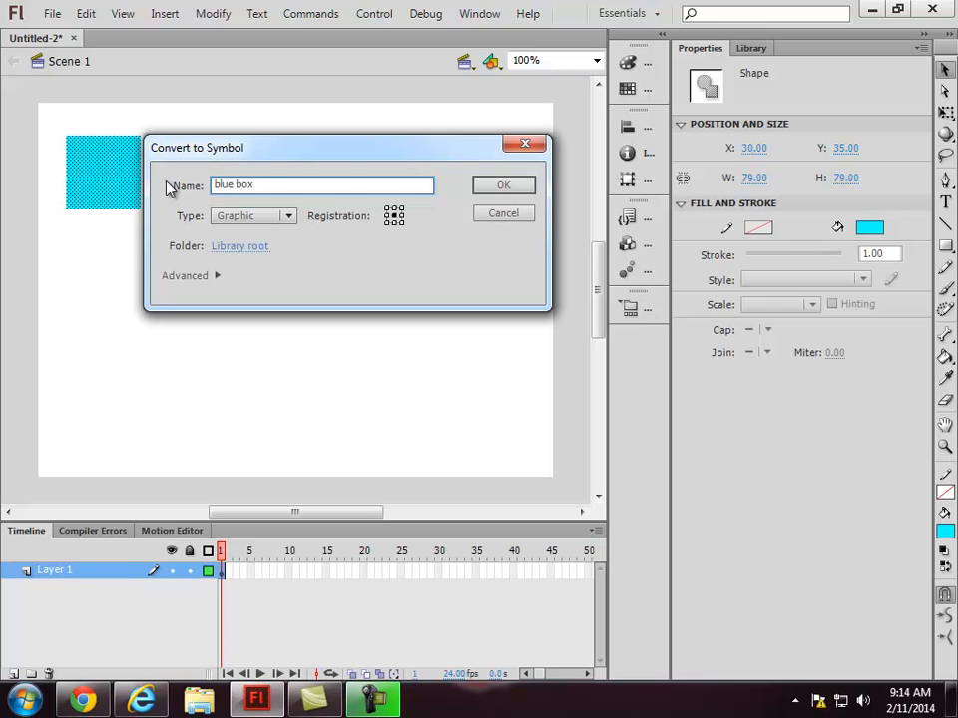
pyautogui.click(500, 187)
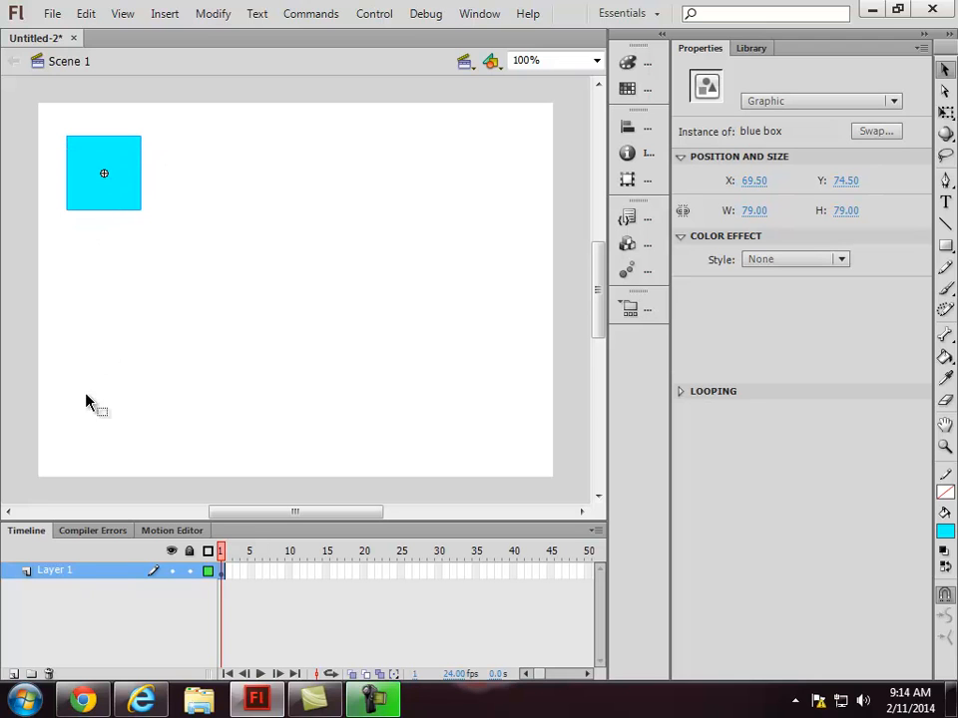
# Rename Layer 1 as "blue box"
pyautogui.doubleClick(60, 576)
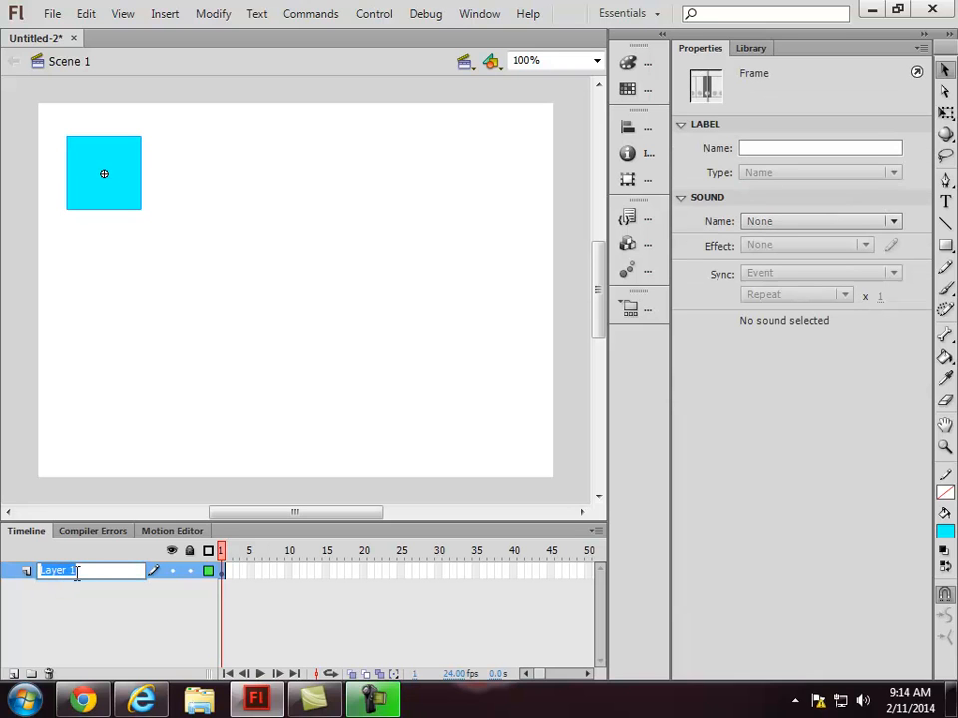
pyautogui.write('b')
pyautogui.click(96, 618)
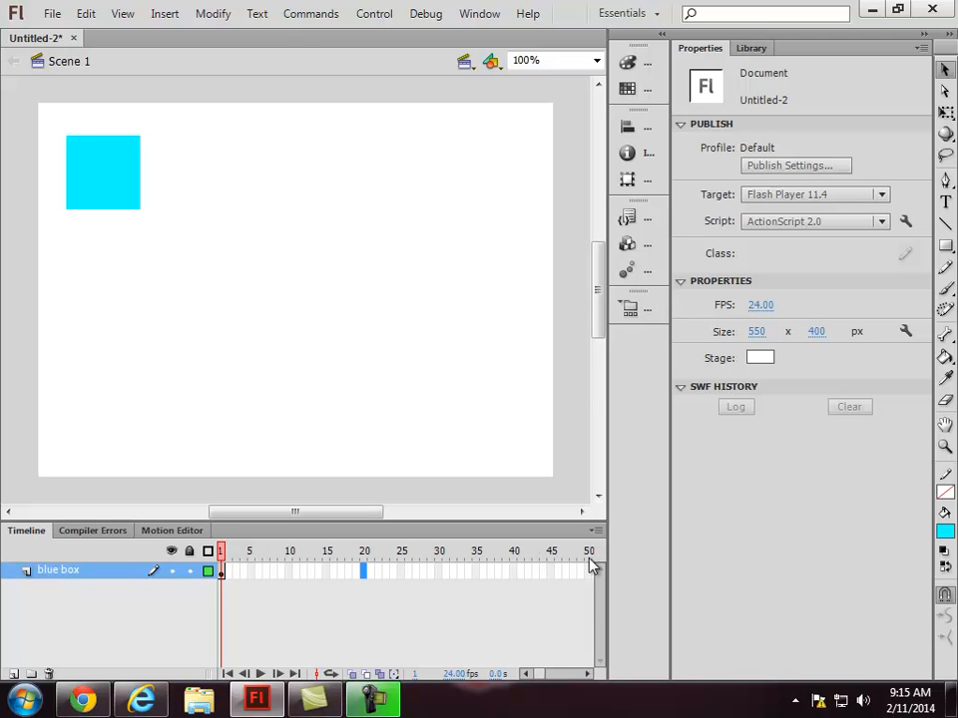
# Insert a keyframe at frame 20 of the blue box layer and compare it with frame 1
pyautogui.rightClick(364, 575)
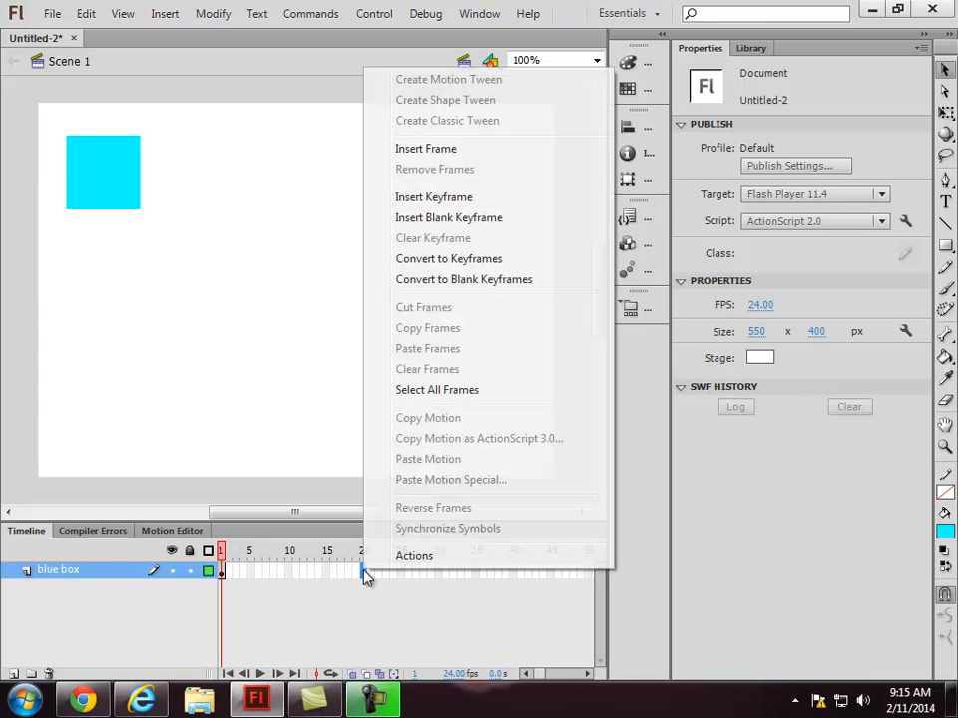
pyautogui.click(429, 198)
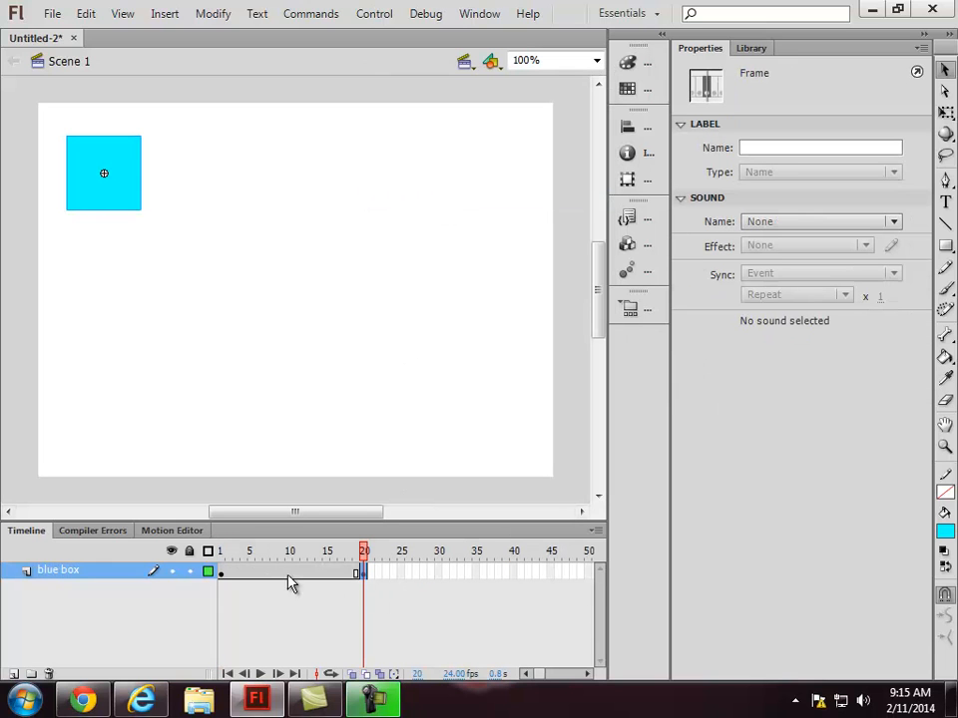
pyautogui.moveTo(363, 553); pyautogui.dragTo(325, 552)
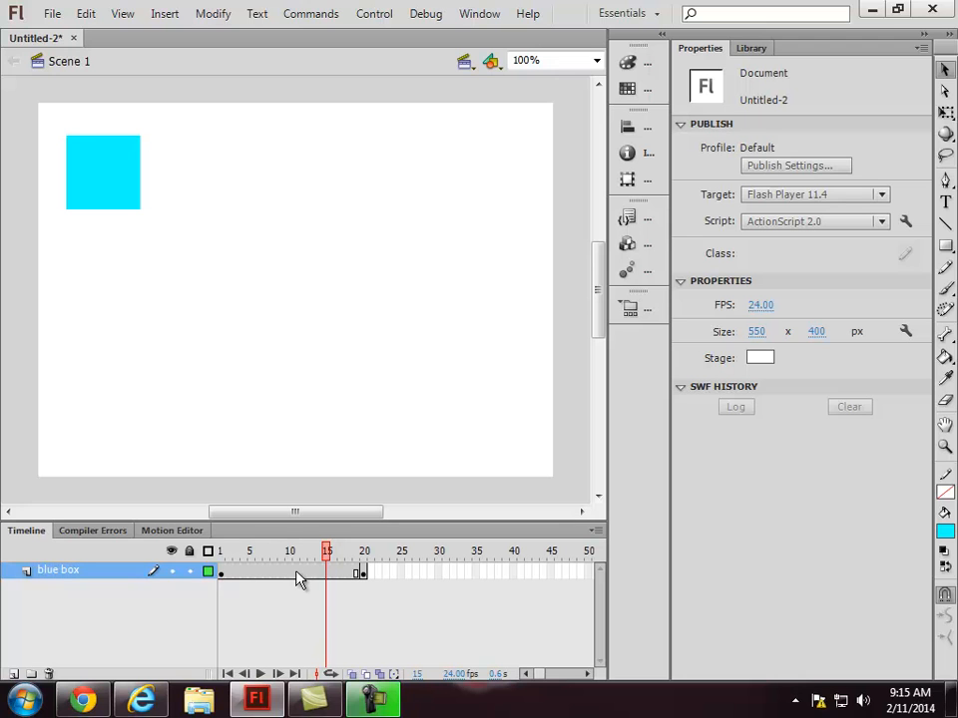
pyautogui.click(223, 575)
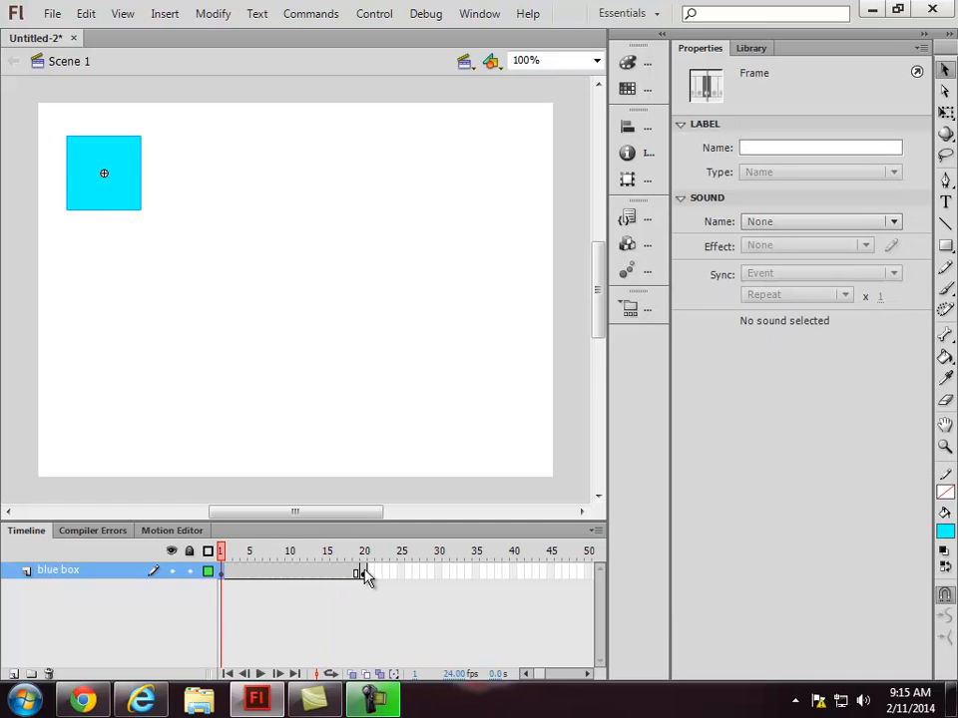
pyautogui.click(363, 575)
pyautogui.click(222, 575)
pyautogui.click(364, 572)
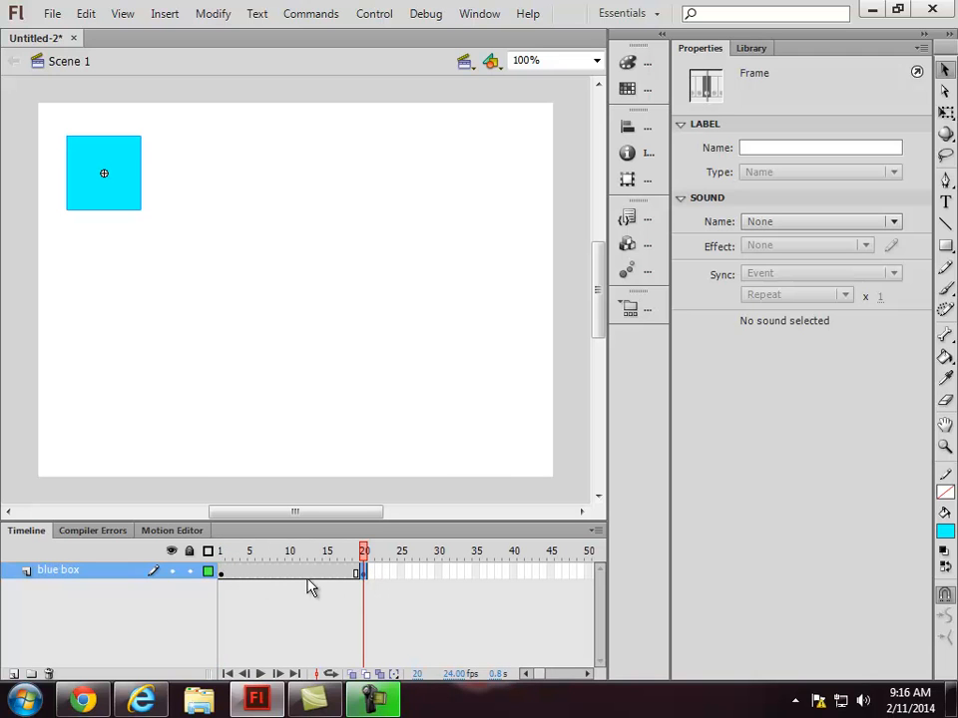
pyautogui.click(220, 557)
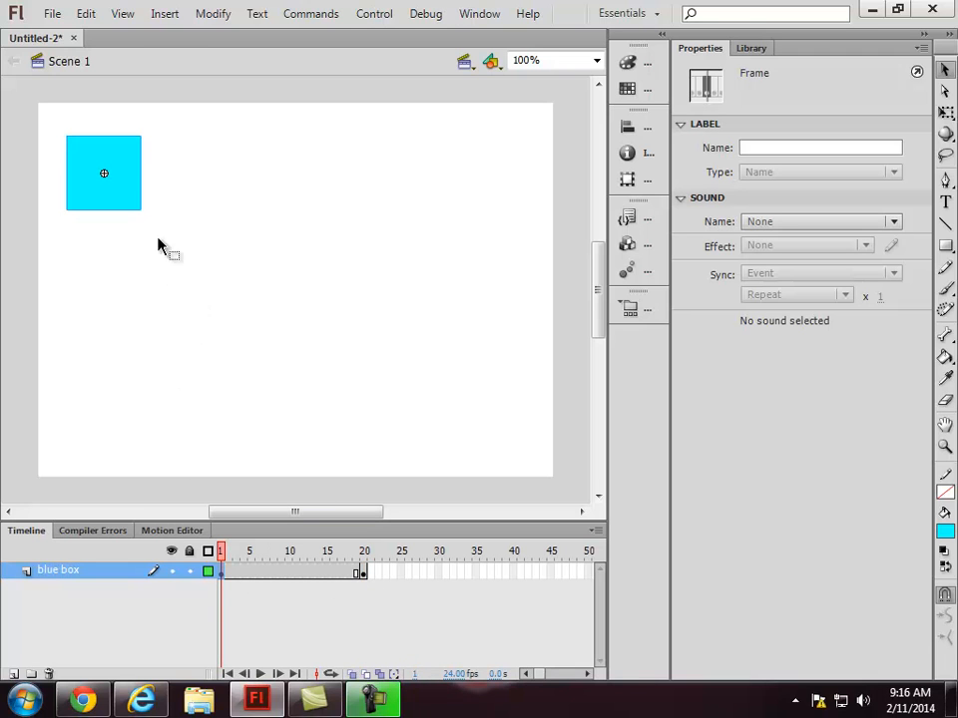
# On frame 20, move the box straight across to the stage's upper-right corner and compare its position with frame 1
pyautogui.click(363, 570)
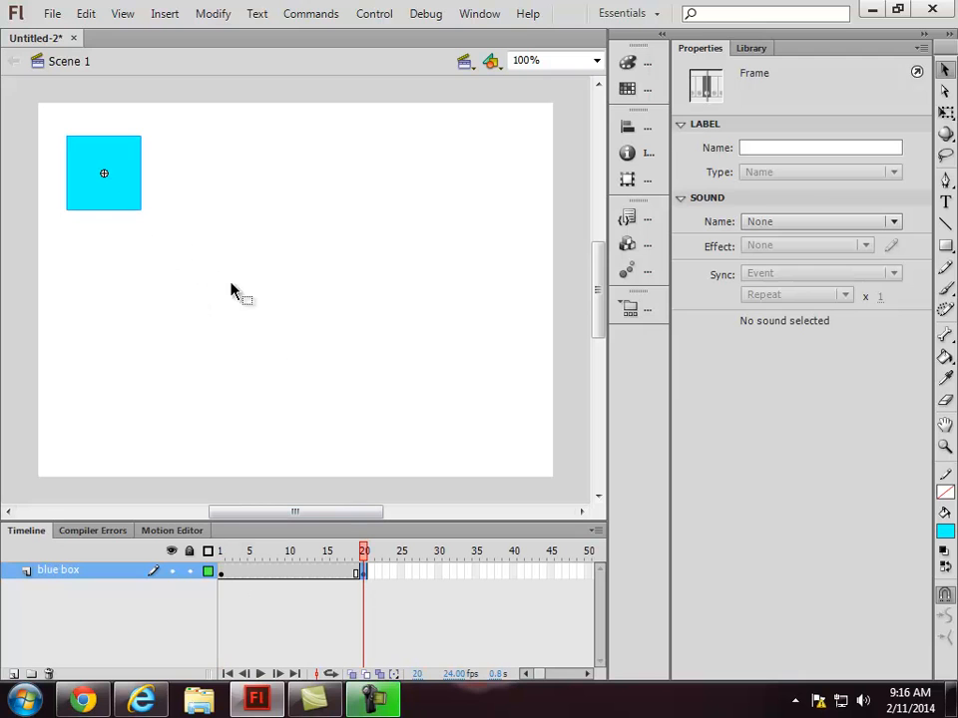
pyautogui.moveTo(115, 190); pyautogui.dragTo(493, 198)
pyautogui.click(221, 570)
pyautogui.click(363, 571)
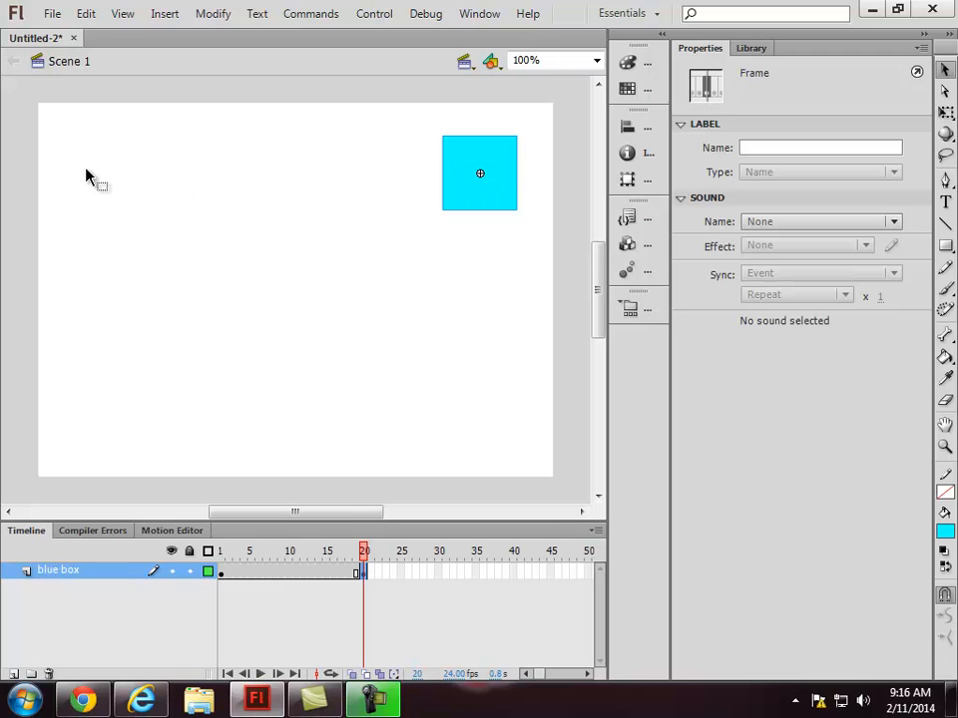
# Create a classic tween between frames 1 and 20 and play the animation from frame 1
pyautogui.rightClick(289, 577)
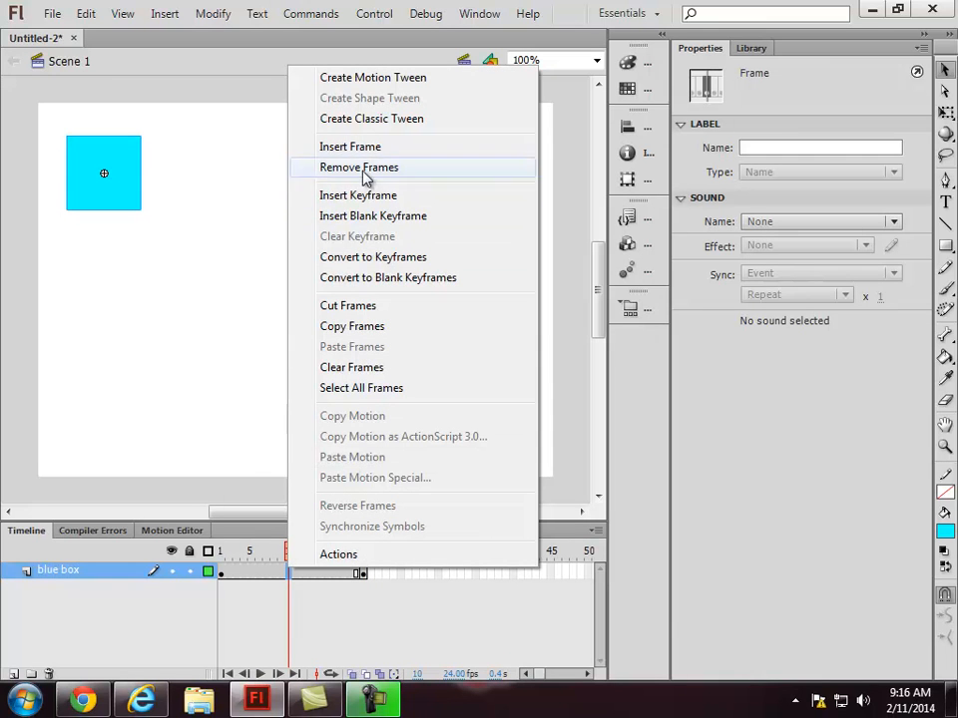
pyautogui.click(337, 120)
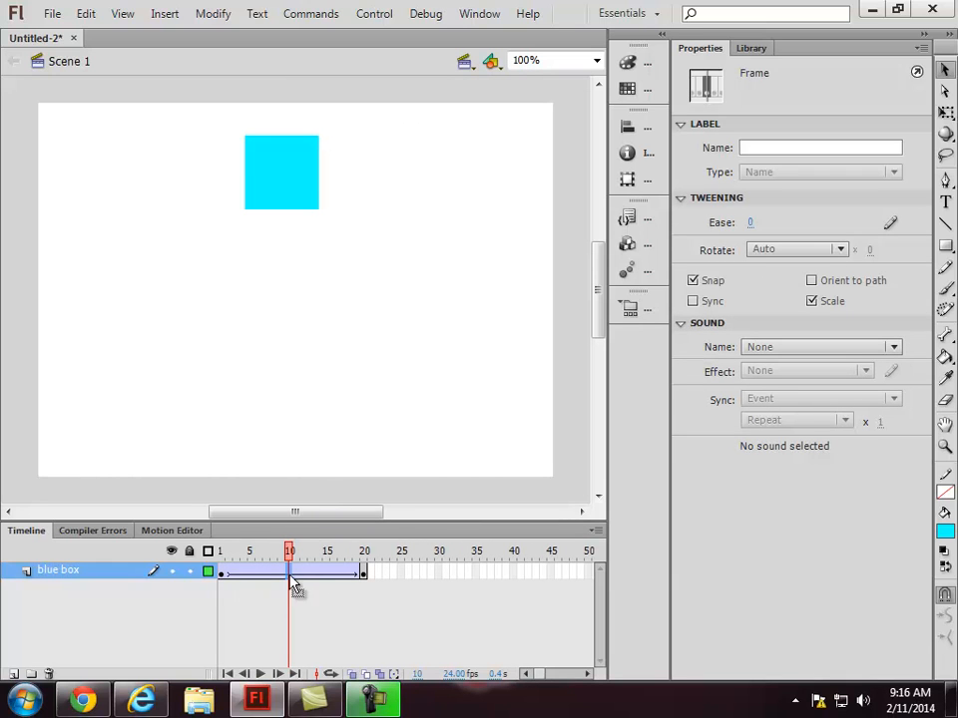
pyautogui.moveTo(289, 554); pyautogui.dragTo(224, 555)
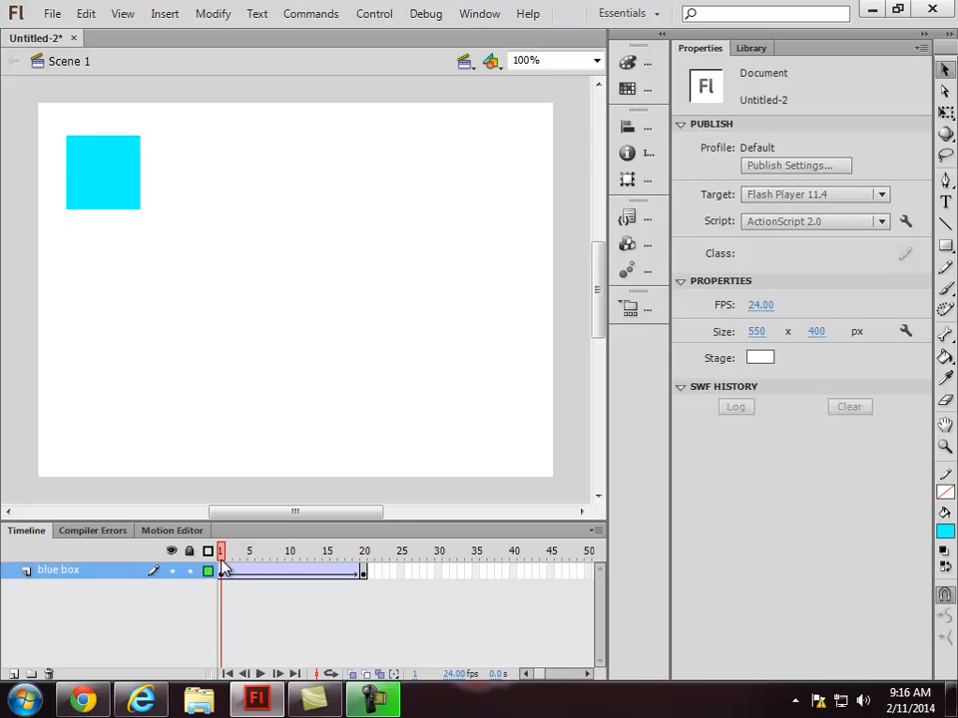
pyautogui.press('Return')
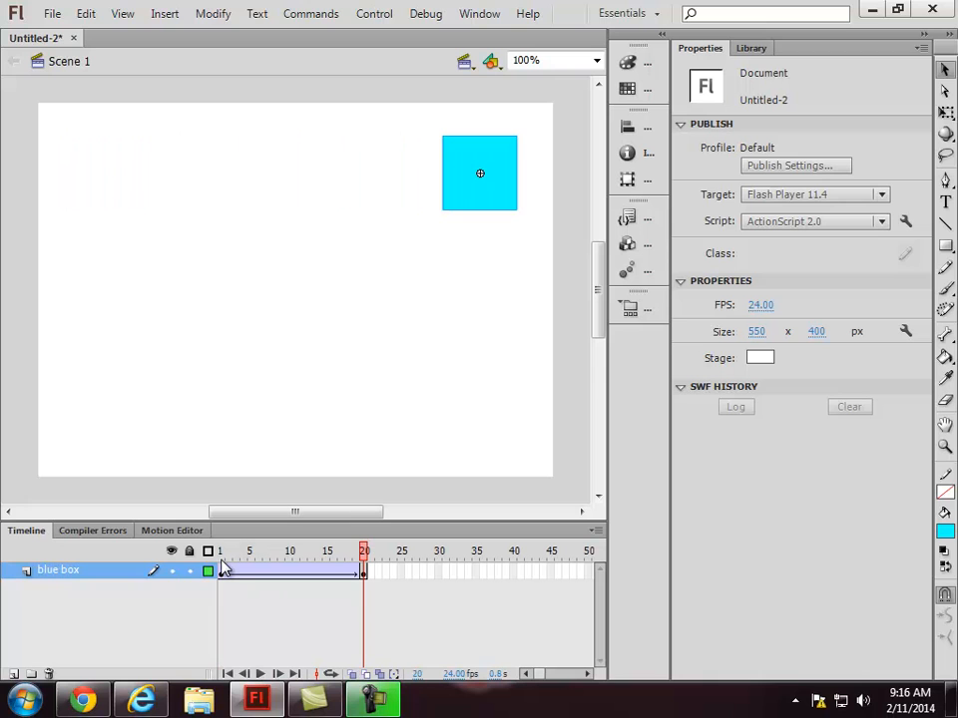
pyautogui.click(222, 576)
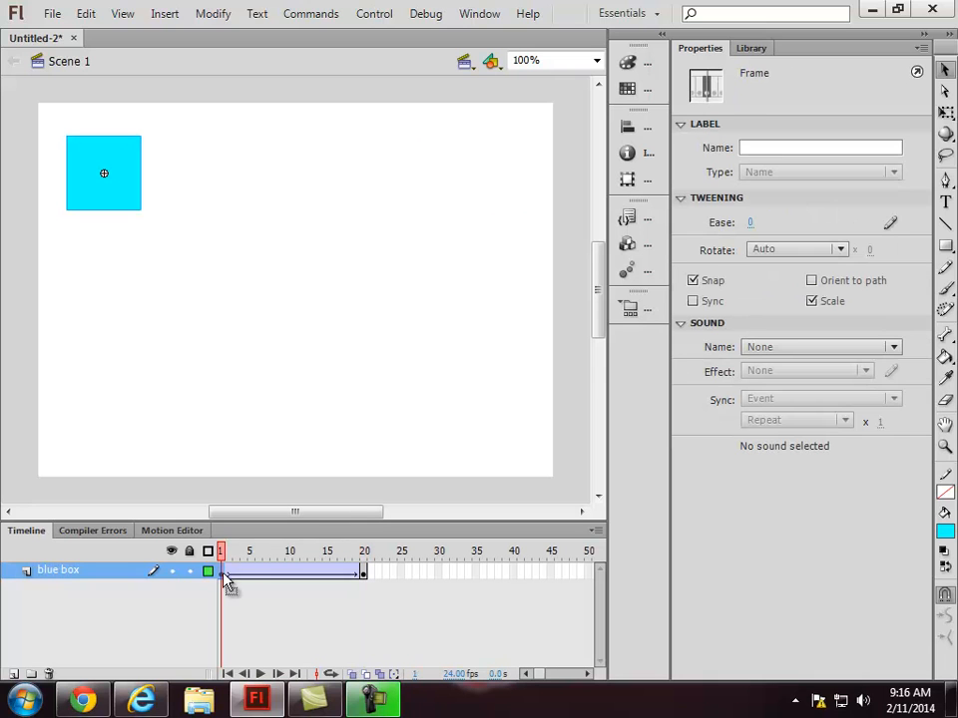
pyautogui.click(365, 576)
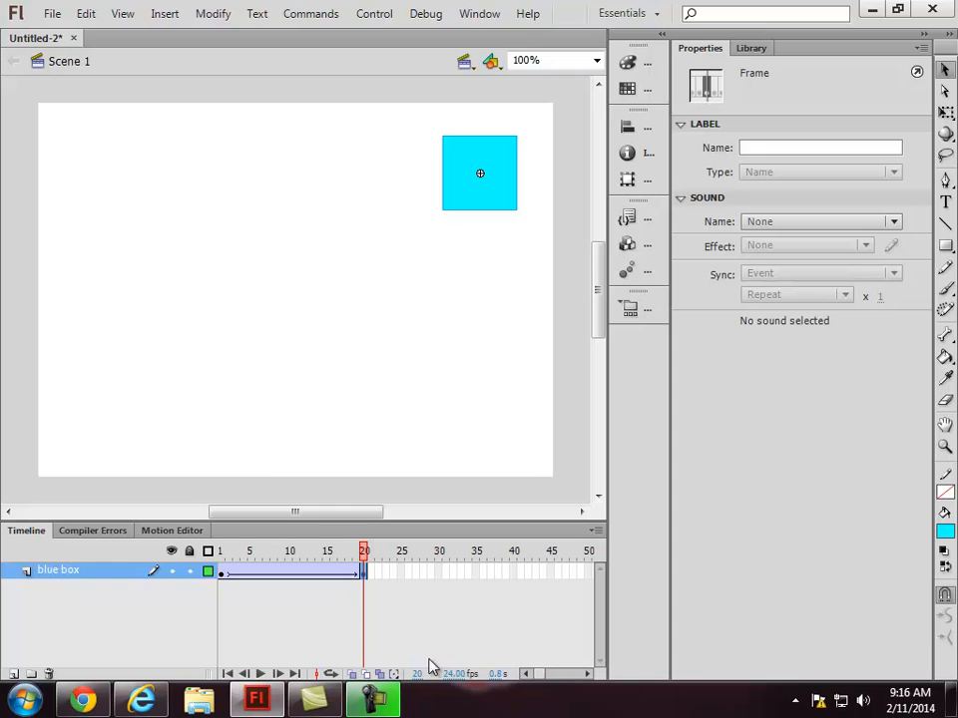
# Insert a keyframe at frame 40 of the blue box layer
pyautogui.click(514, 573)
pyautogui.rightClick(513, 573)
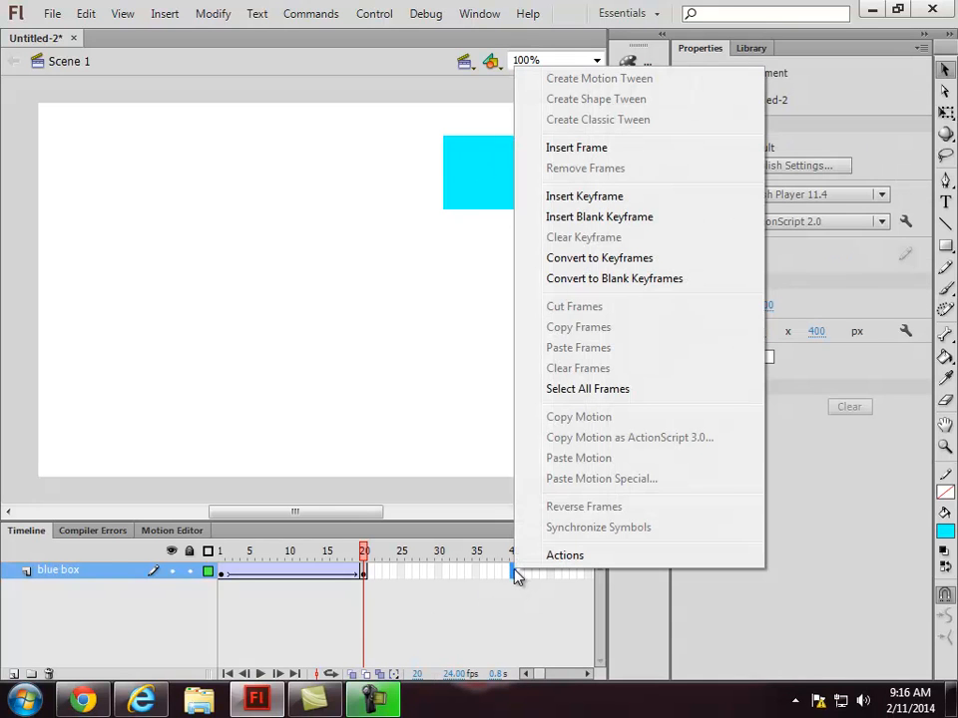
pyautogui.click(581, 195)
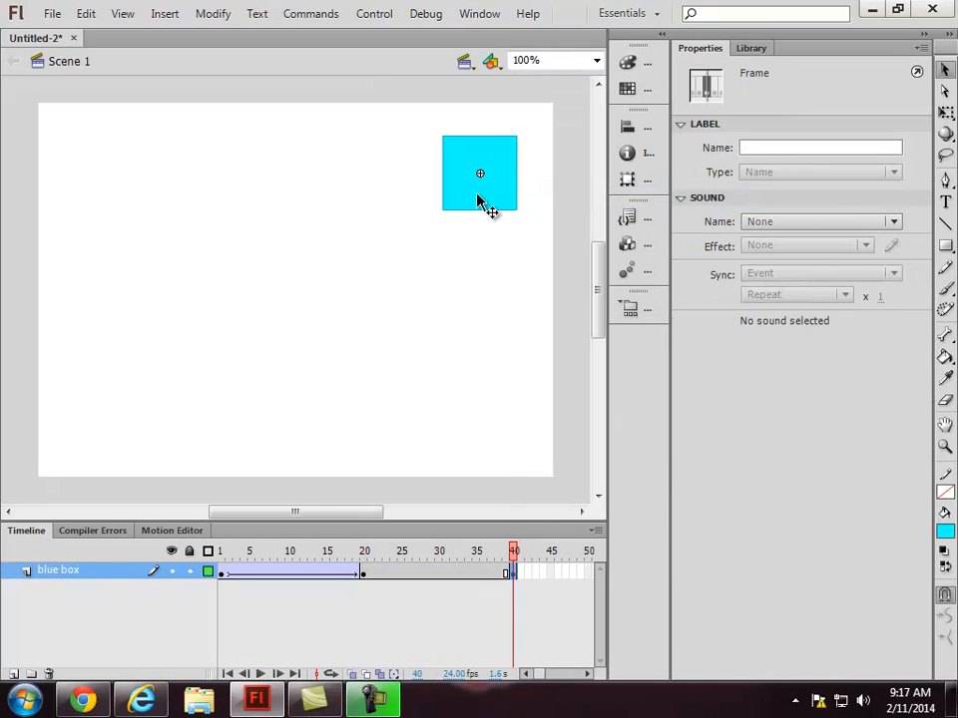
# On frame 40, move the box straight down to the lower-right corner, about Y 340, and classic-tween frames 20 to 40
pyautogui.moveTo(482, 204); pyautogui.dragTo(485, 451)
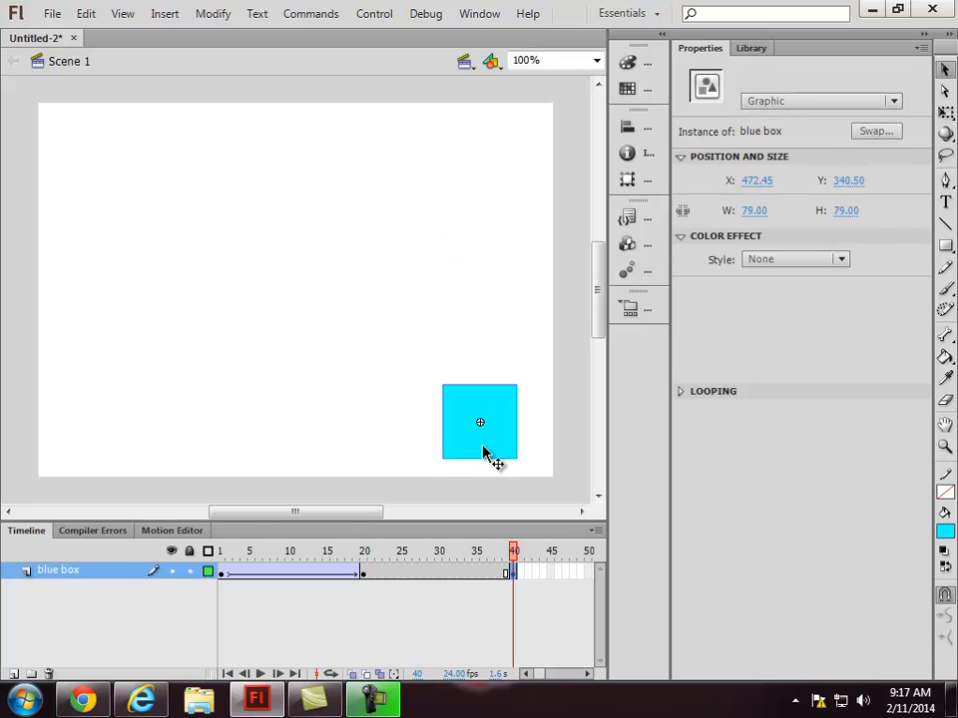
pyautogui.rightClick(435, 582)
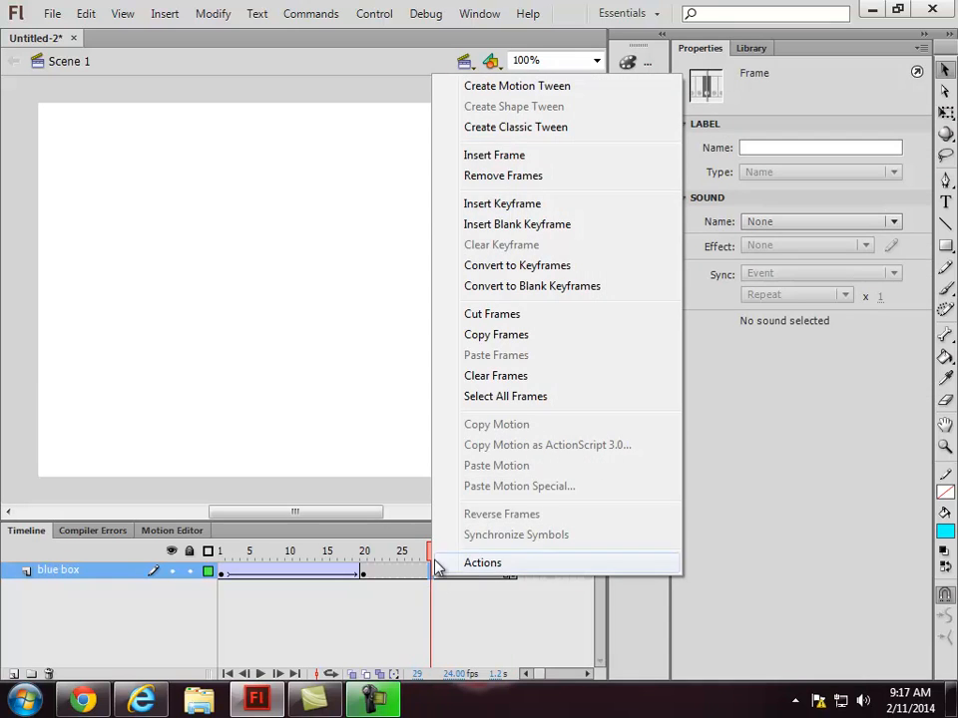
pyautogui.click(509, 127)
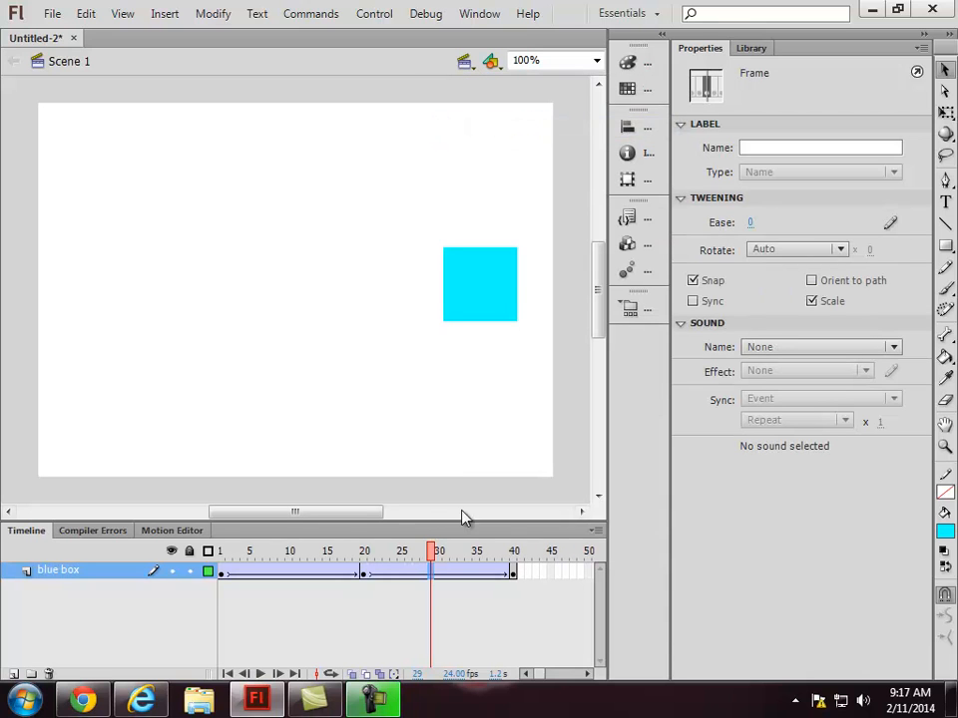
pyautogui.moveTo(435, 558); pyautogui.dragTo(513, 560)
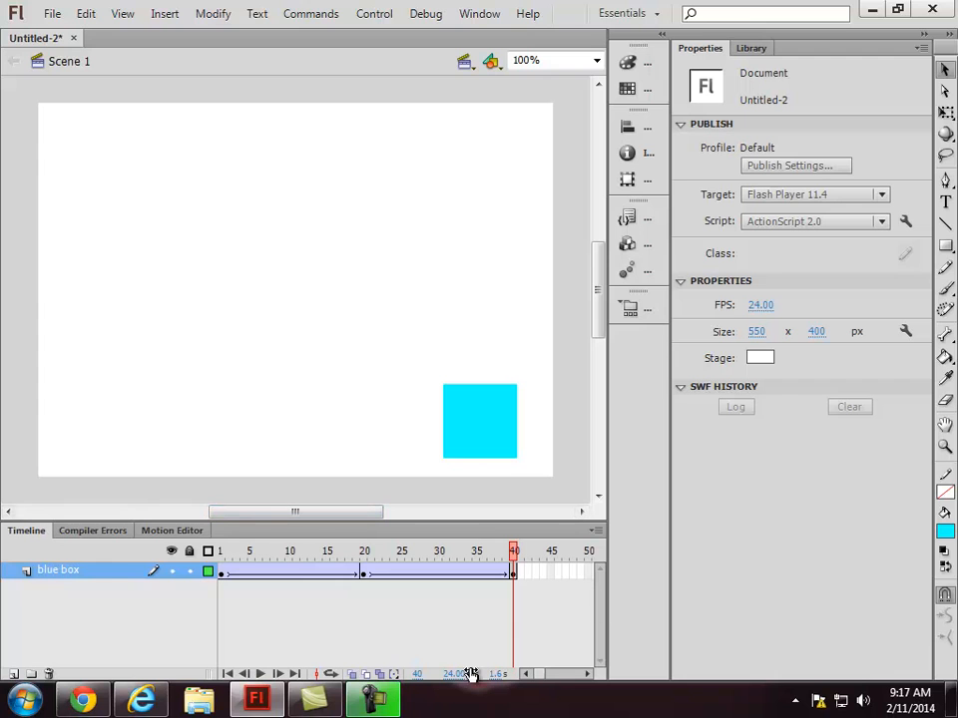
# Insert a keyframe at frame 60 of the blue box layer and move the box straight across to the stage's lower-left corner
pyautogui.click(589, 675)
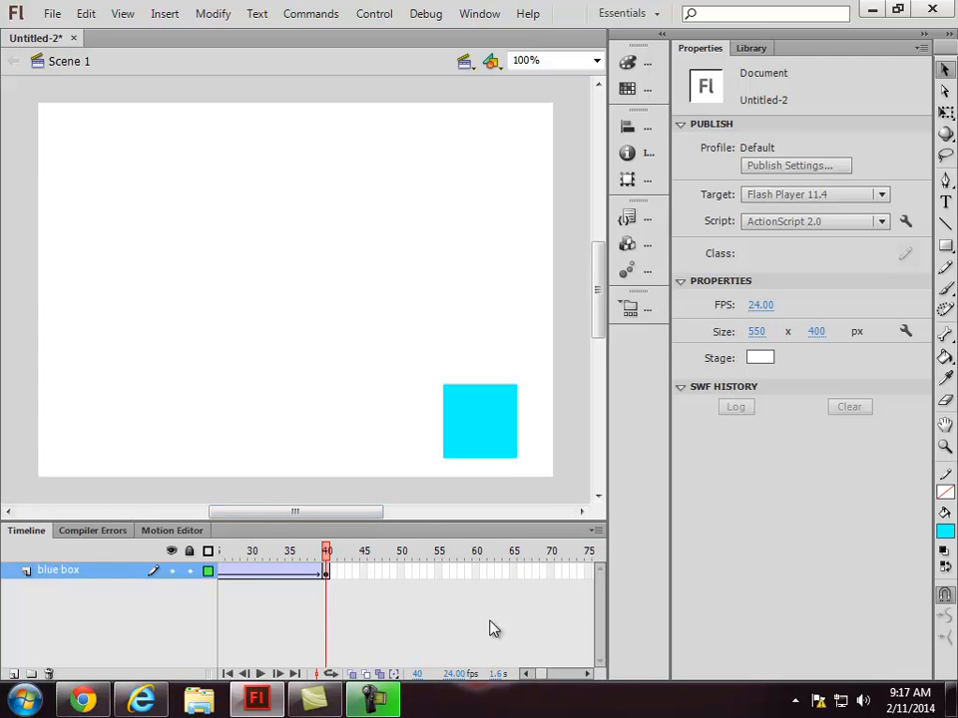
pyautogui.rightClick(475, 573)
pyautogui.click(538, 197)
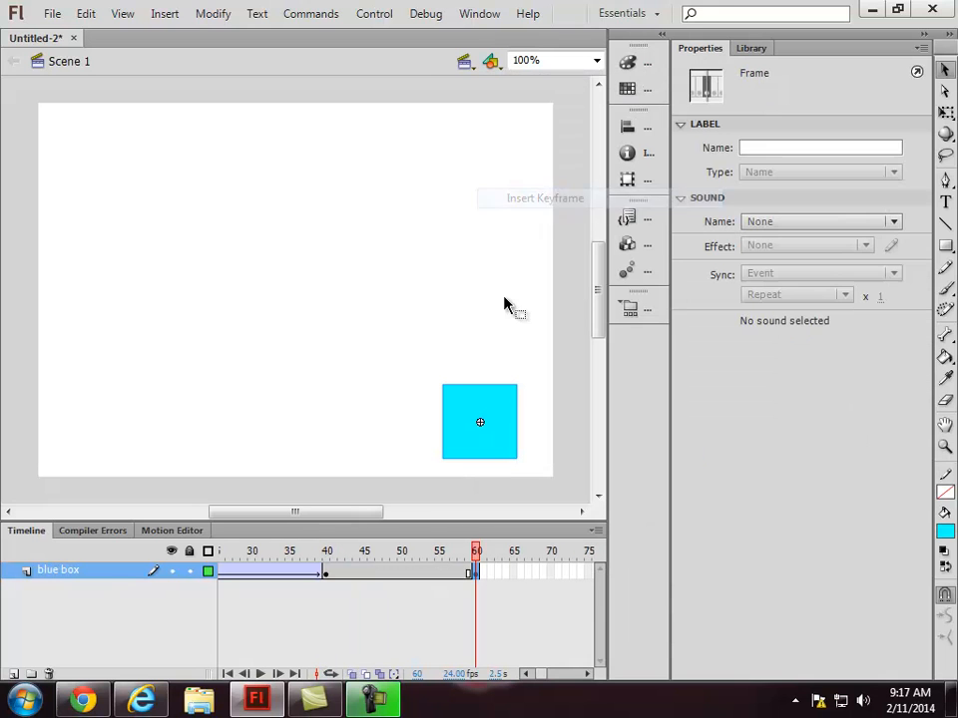
pyautogui.moveTo(483, 455); pyautogui.dragTo(94, 455)
# Create a classic tween between frames 40 and 60 of the blue box layer
pyautogui.click(410, 575)
pyautogui.rightClick(412, 575)
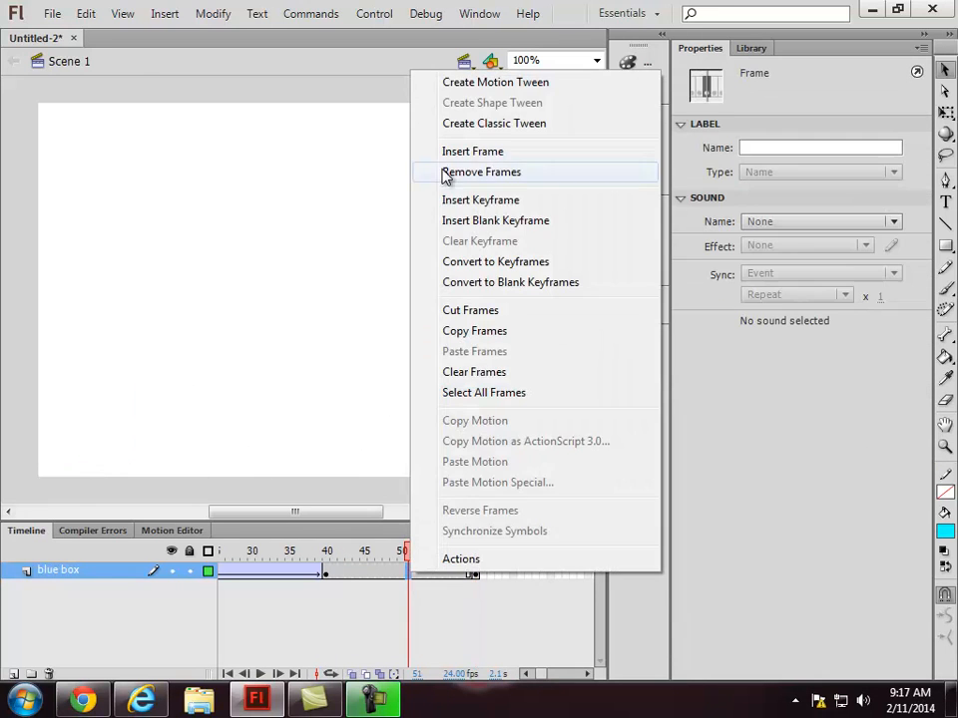
pyautogui.click(472, 124)
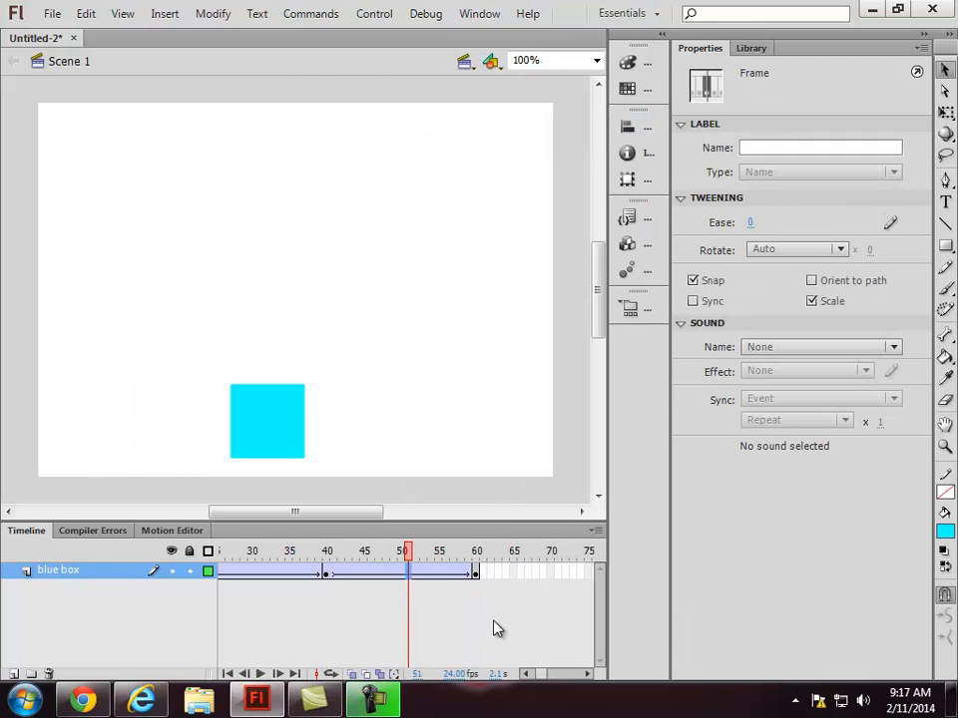
# Insert a keyframe at frame 80 and move the box straight up to the stage's upper-left corner, about X 58, Y 65
pyautogui.click(588, 673)
pyautogui.click(587, 674)
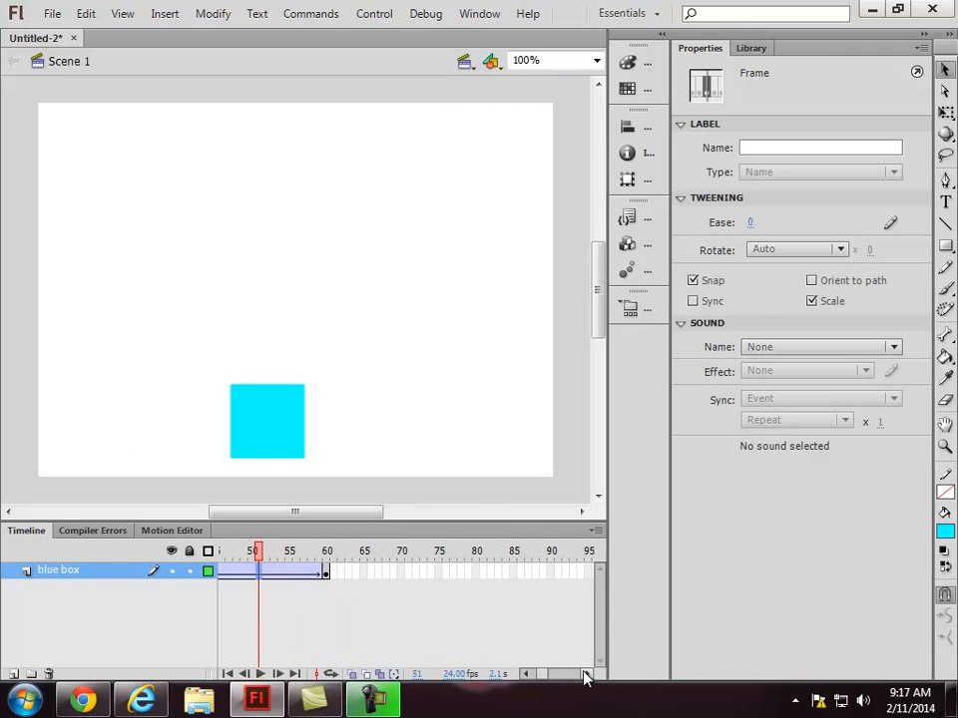
pyautogui.click(476, 576)
pyautogui.rightClick(476, 576)
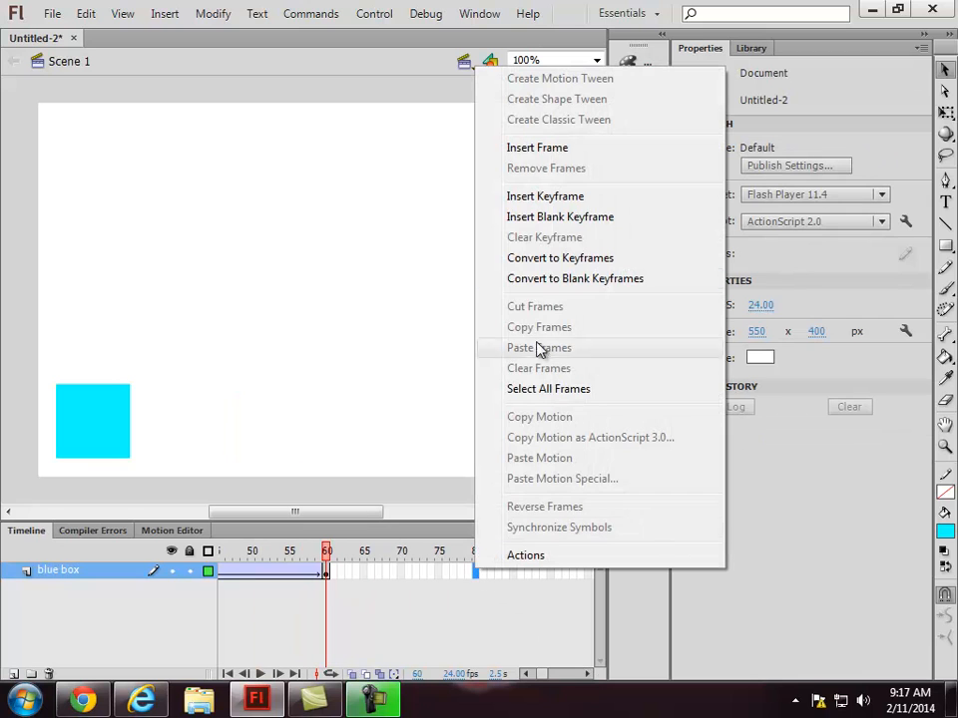
pyautogui.click(535, 200)
pyautogui.moveTo(111, 448); pyautogui.dragTo(111, 192)
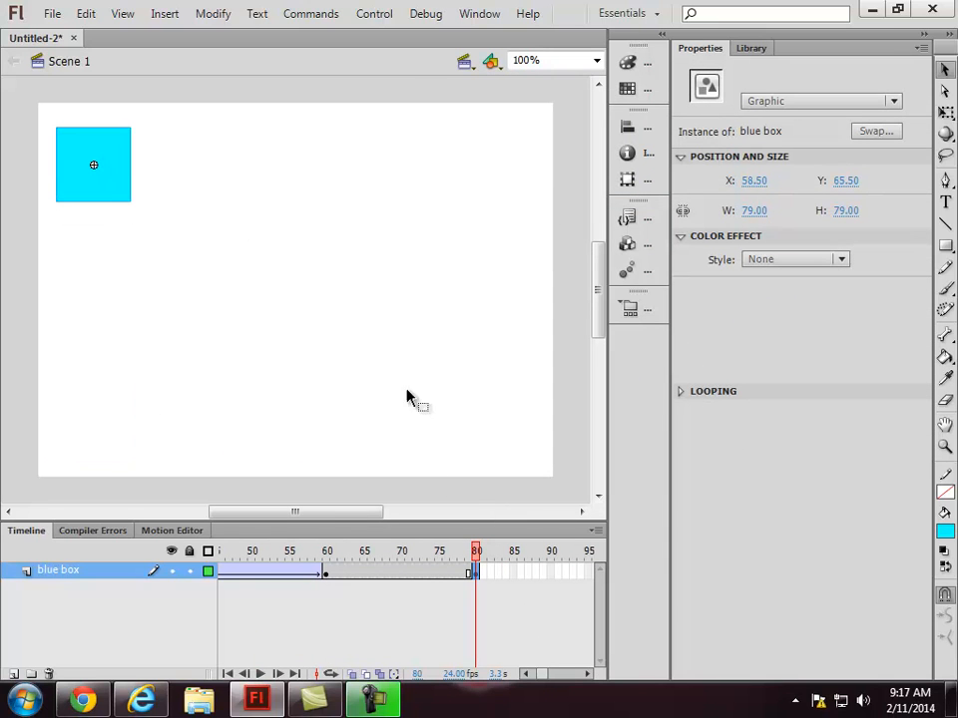
# Create a classic tween between frames 60 and 80 and play the whole animation from frame 1
pyautogui.rightClick(396, 576)
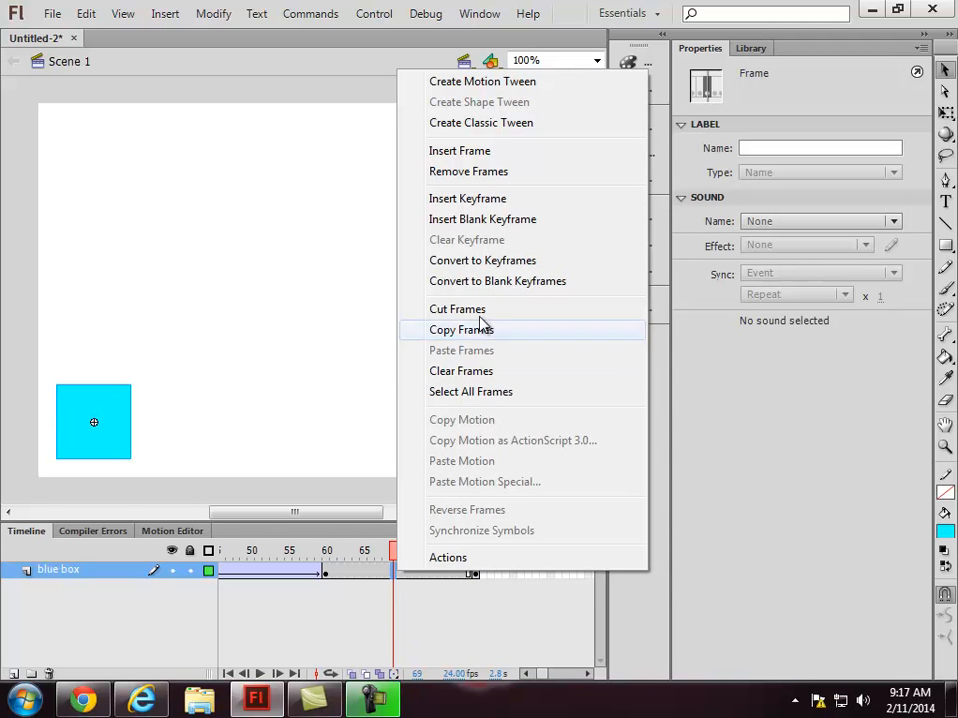
pyautogui.click(485, 125)
pyautogui.moveTo(396, 551); pyautogui.dragTo(43, 561)
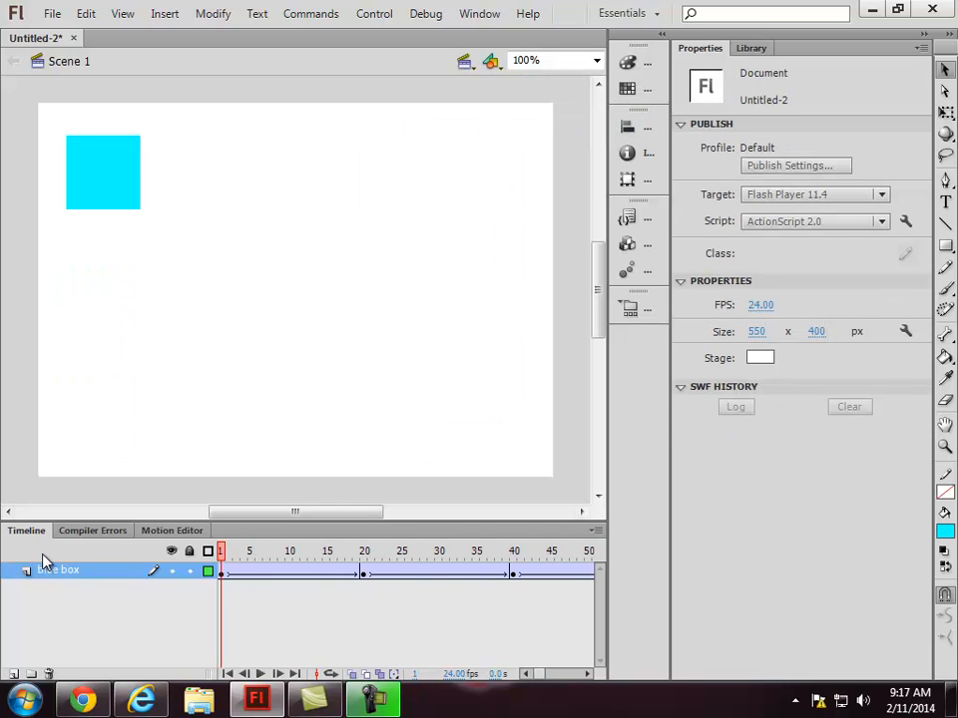
pyautogui.press('Return')
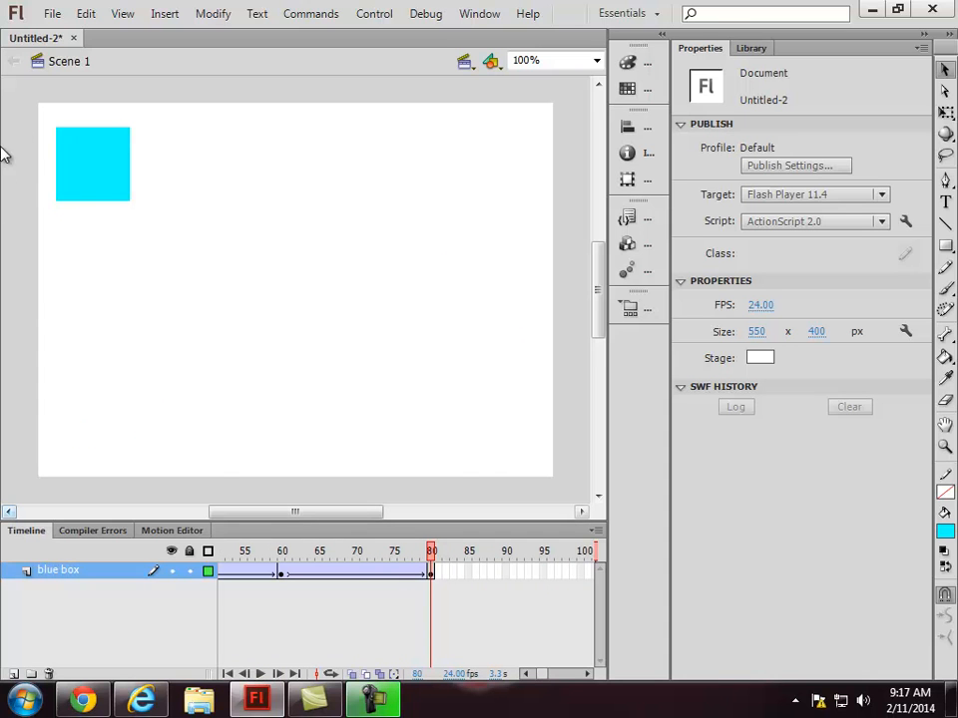
pyautogui.click(52, 13)
pyautogui.click(91, 188)
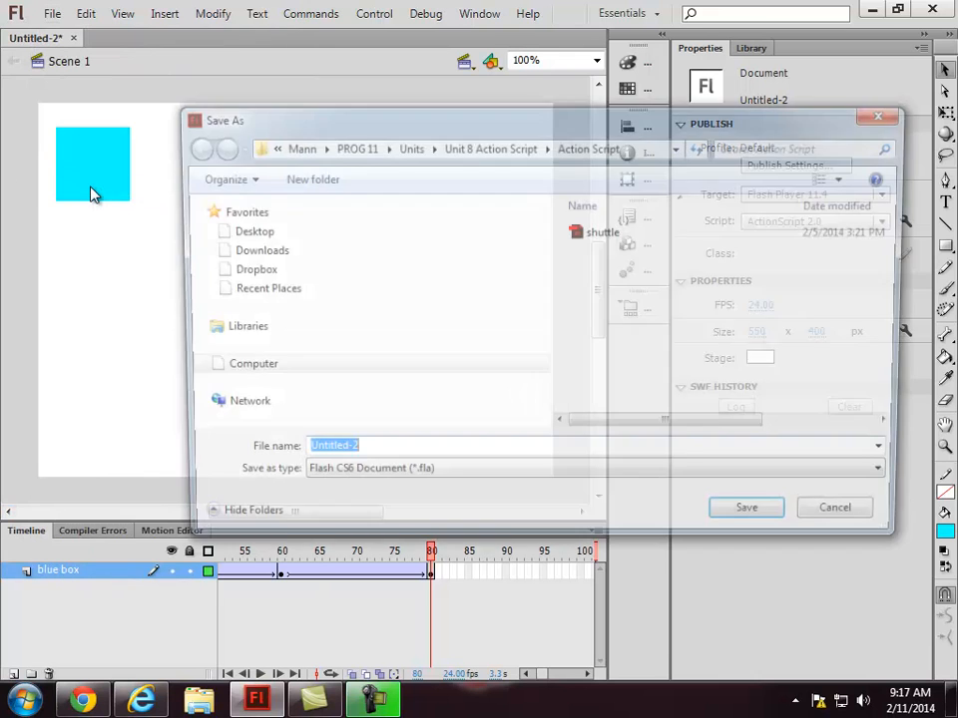
pyautogui.moveTo(462, 126); pyautogui.dragTo(432, 126)
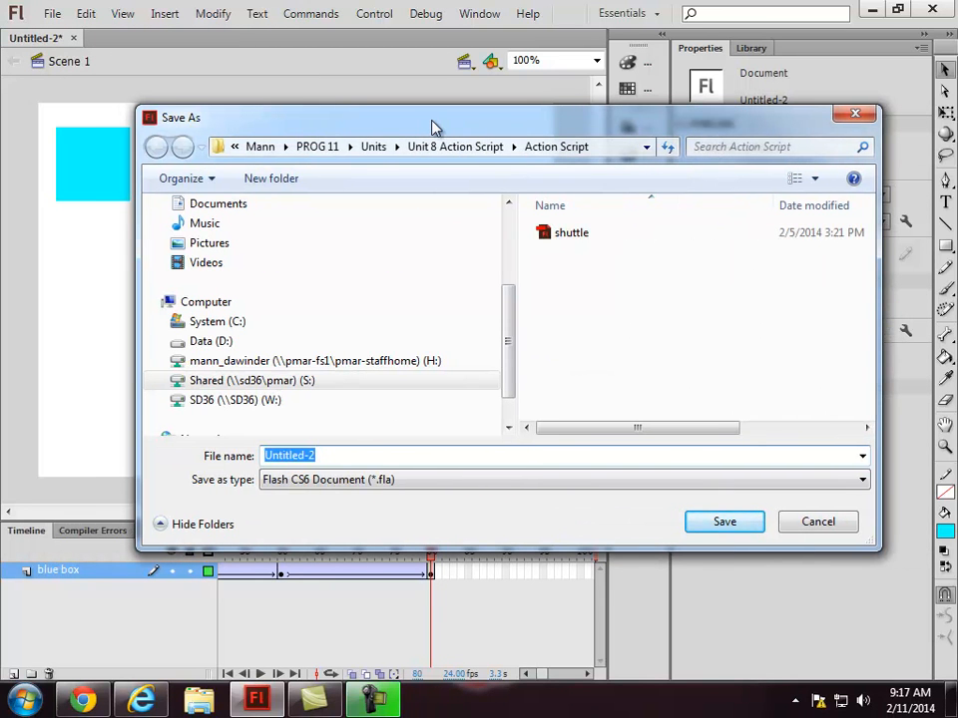
pyautogui.click(788, 520)
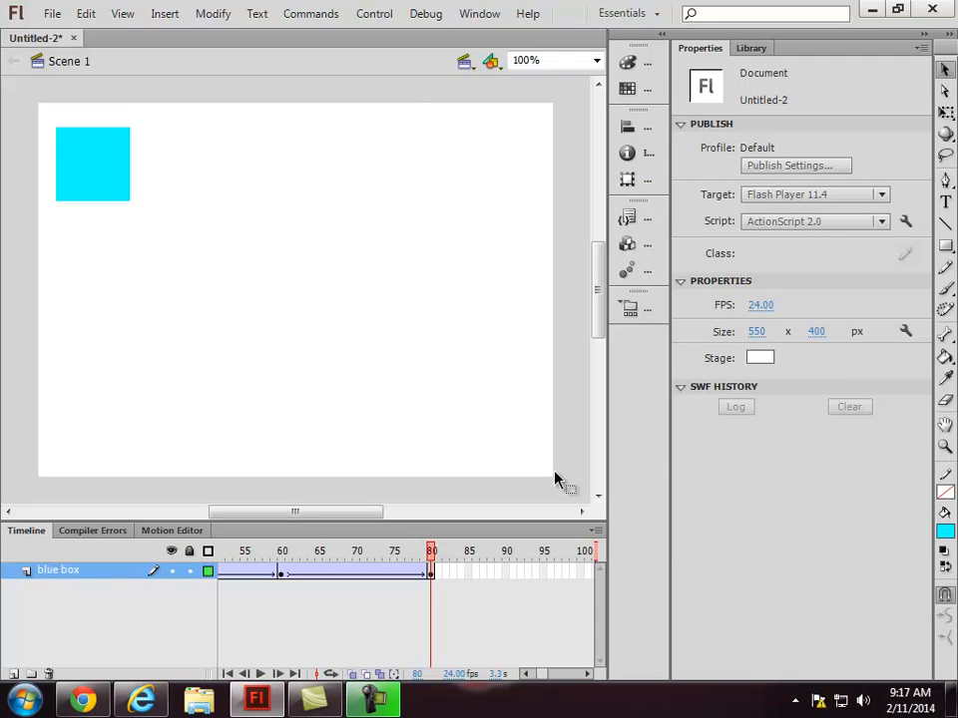